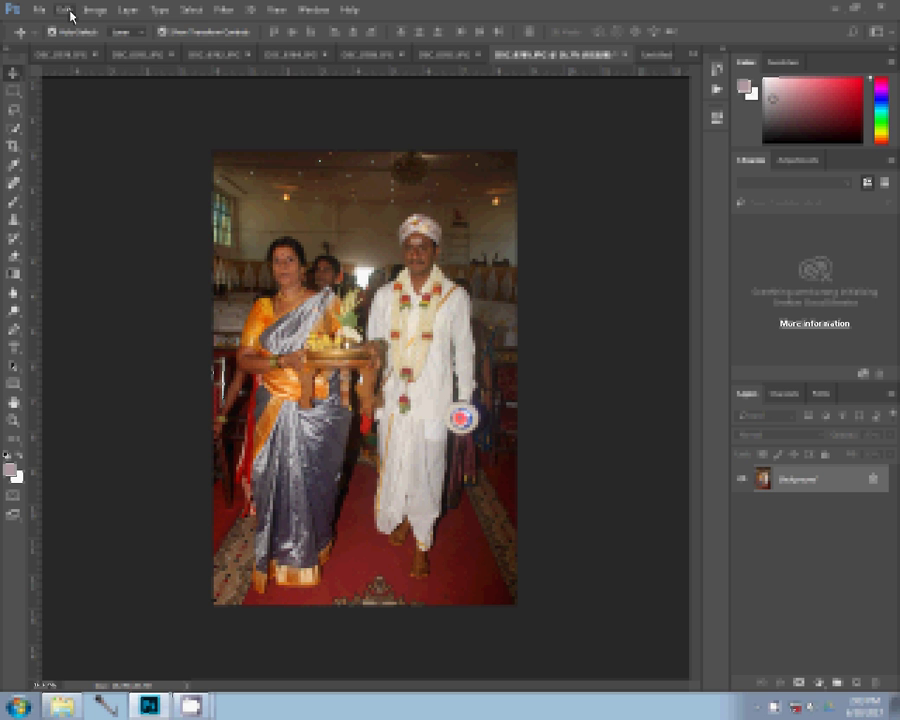
- Shrink the couple photo with Image Size and cut its full contents
click(95, 10)
click(117, 112)
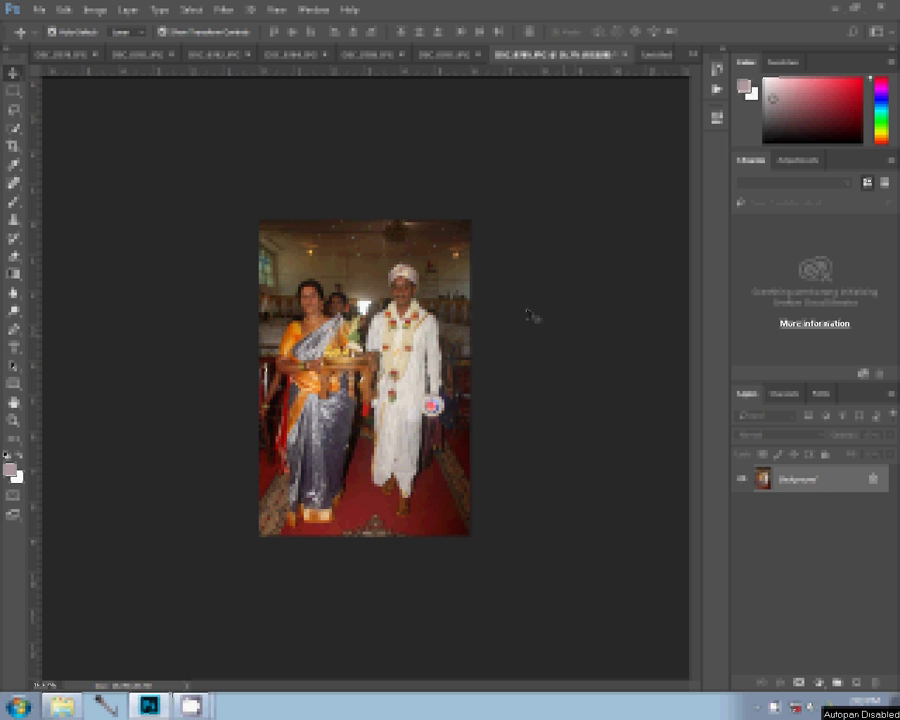
key(ctrl+a)
key(Delete)
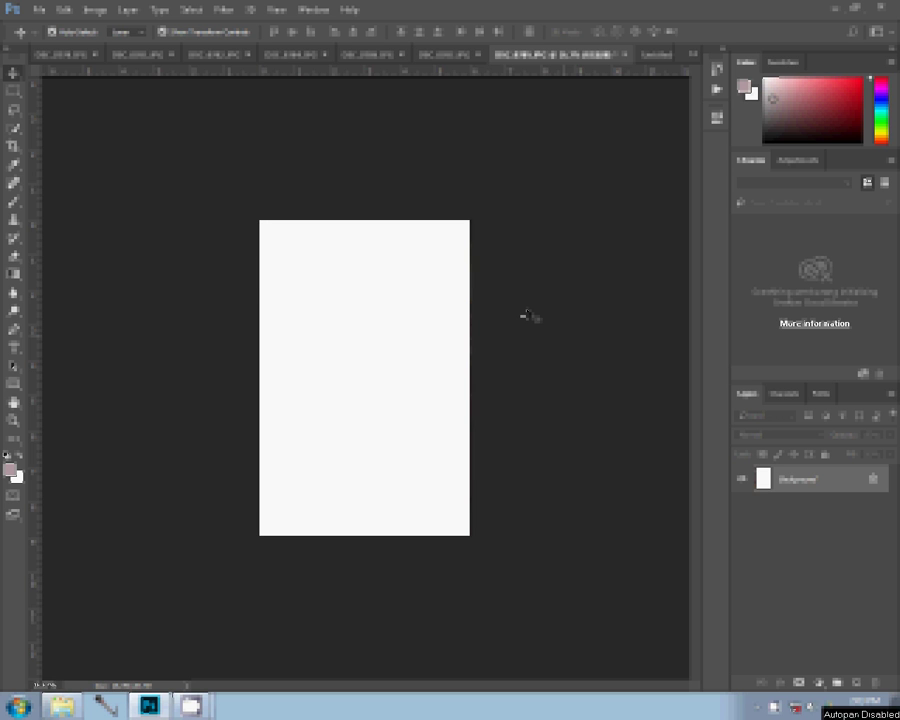
- Close the couple photo unsaved and place it against the collage canvas's right edge
click(623, 56)
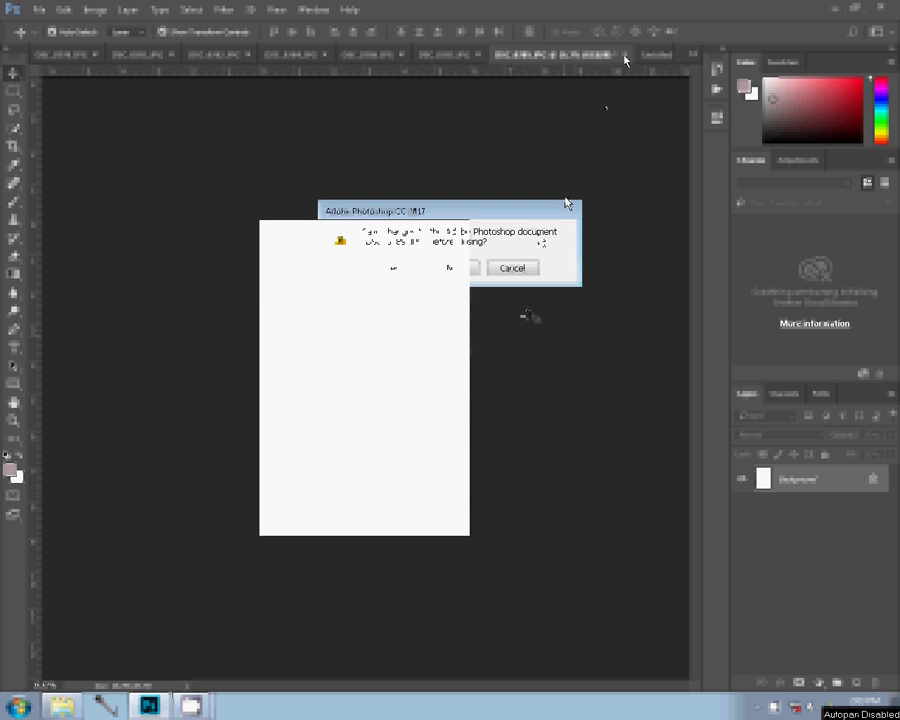
click(464, 269)
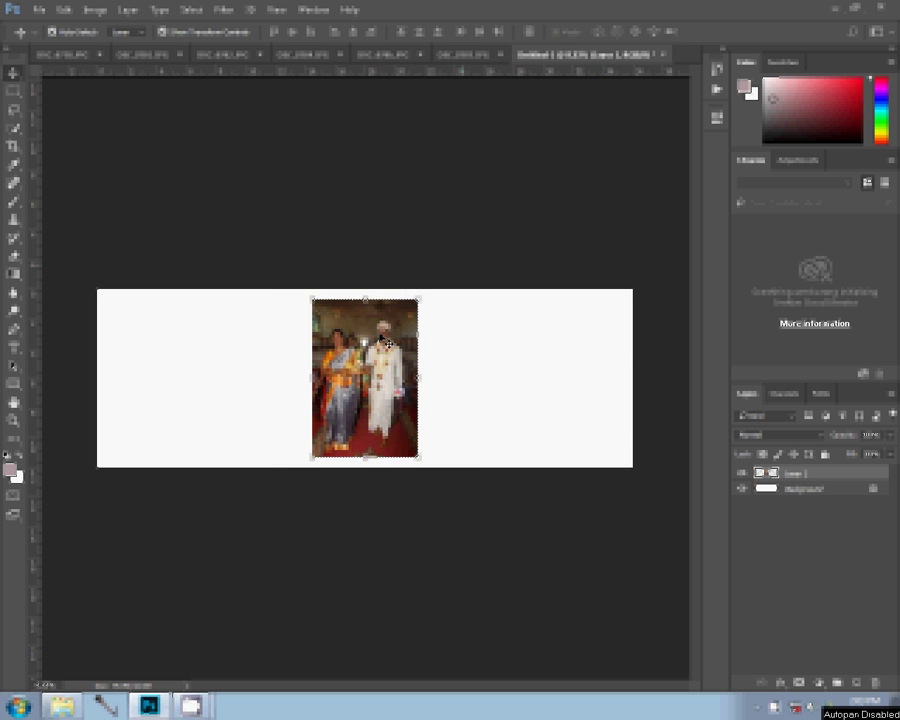
drag(385, 345, 646, 298)
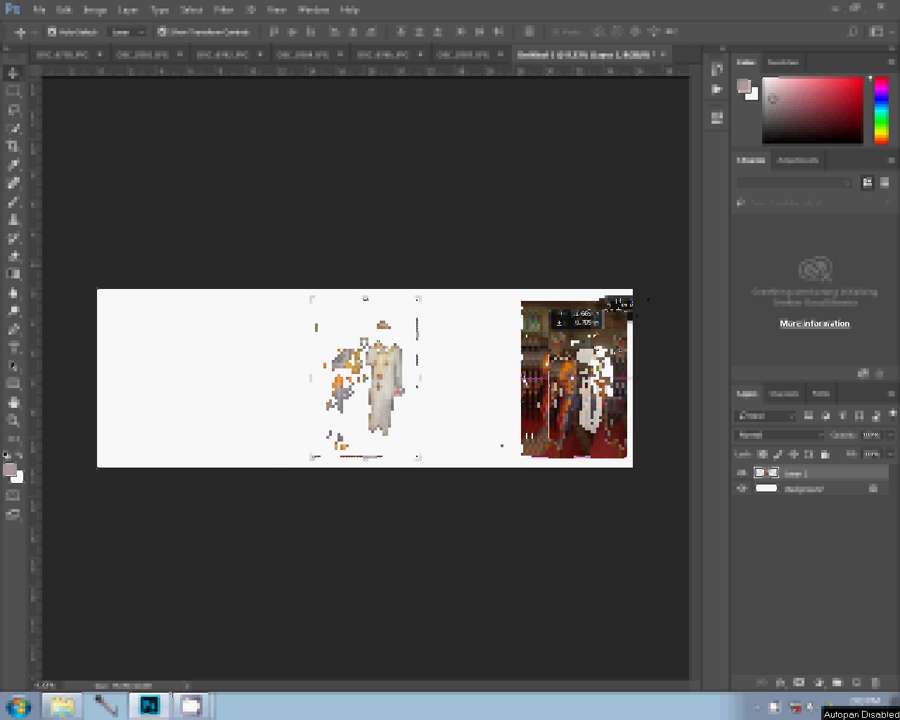
drag(646, 298, 641, 302)
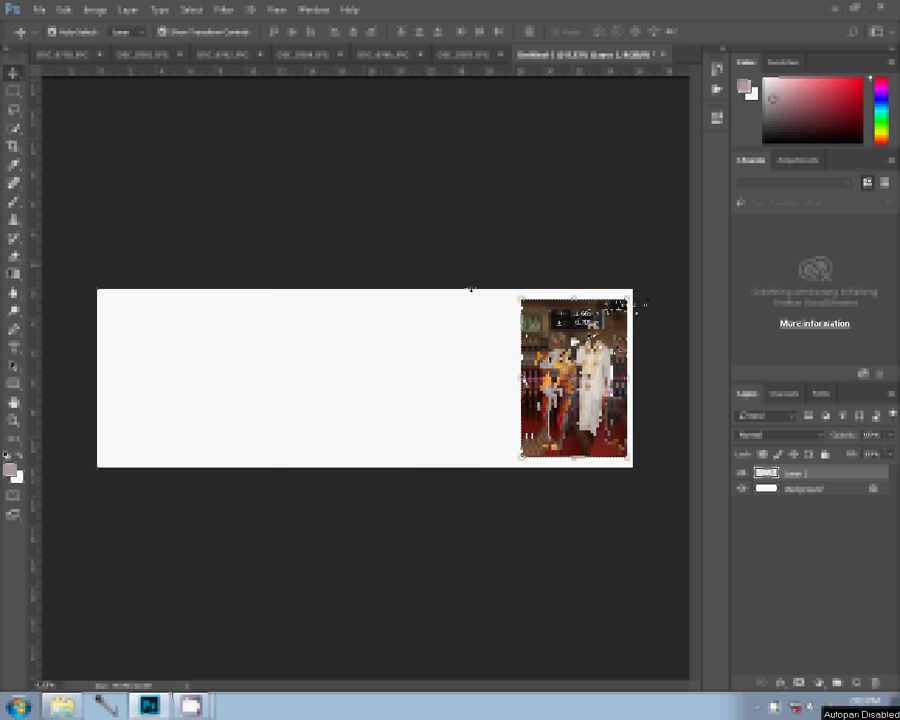
- Resize the doorway group photo to a smaller size and cut it
click(458, 58)
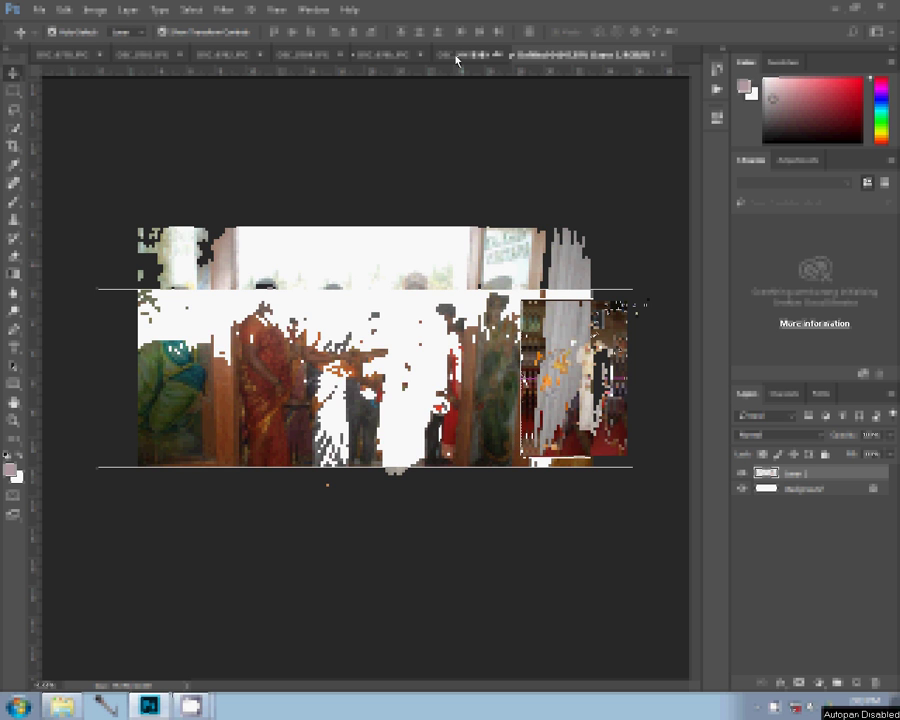
key(ctrl+alt+i)
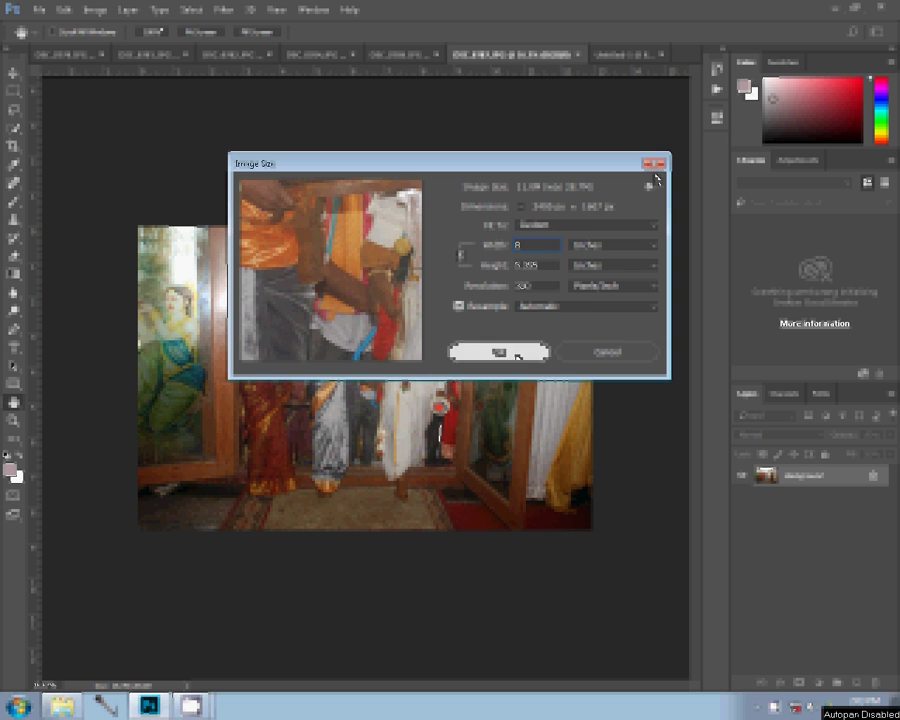
click(515, 354)
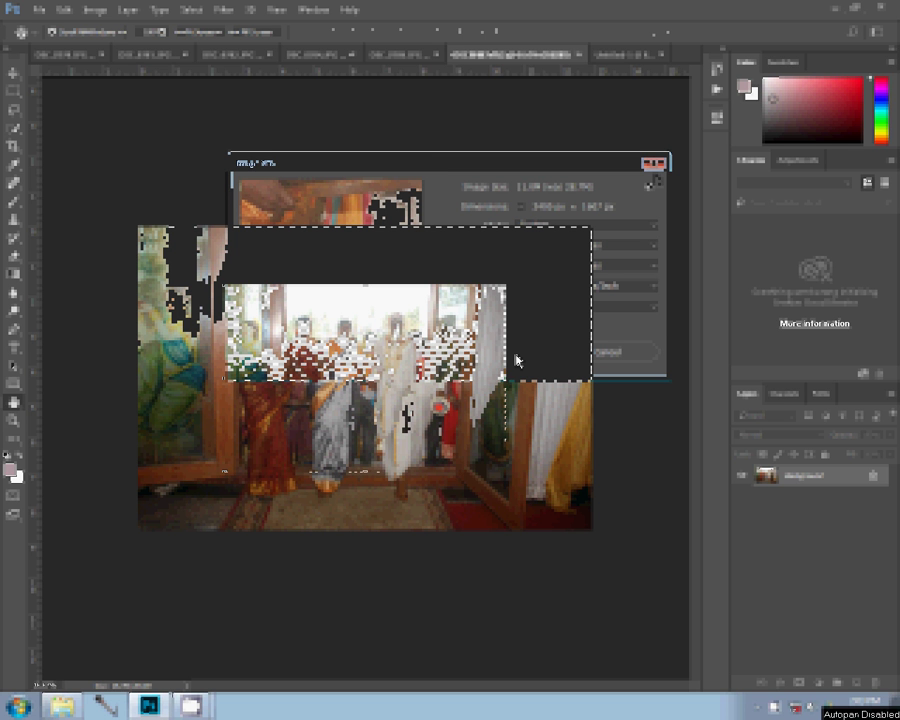
key(ctrl+w)
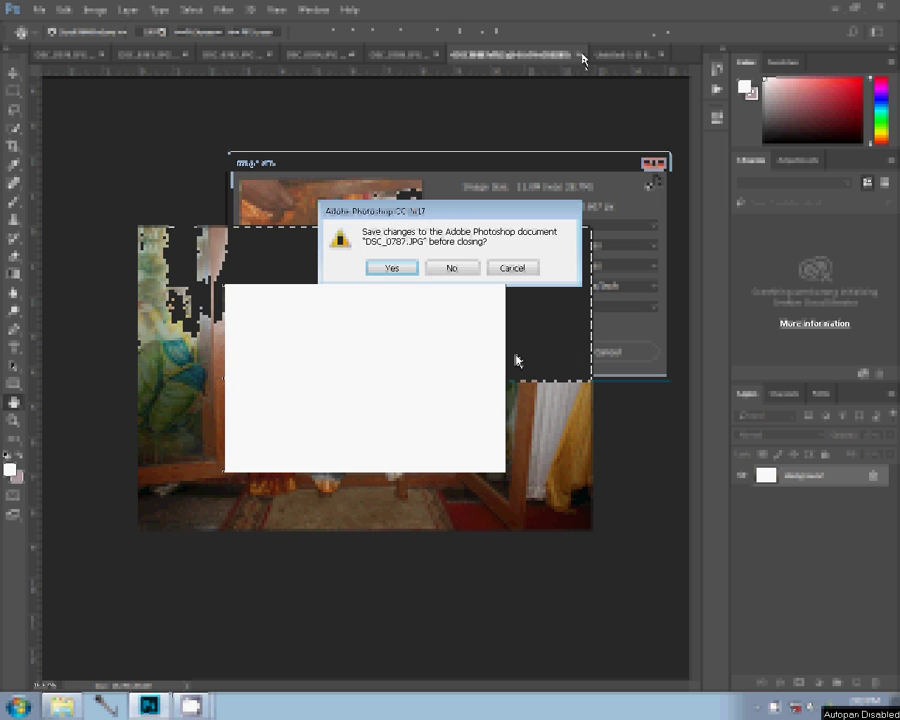
- Close the group photo unsaved and position it at the top beside the couple photo
click(446, 268)
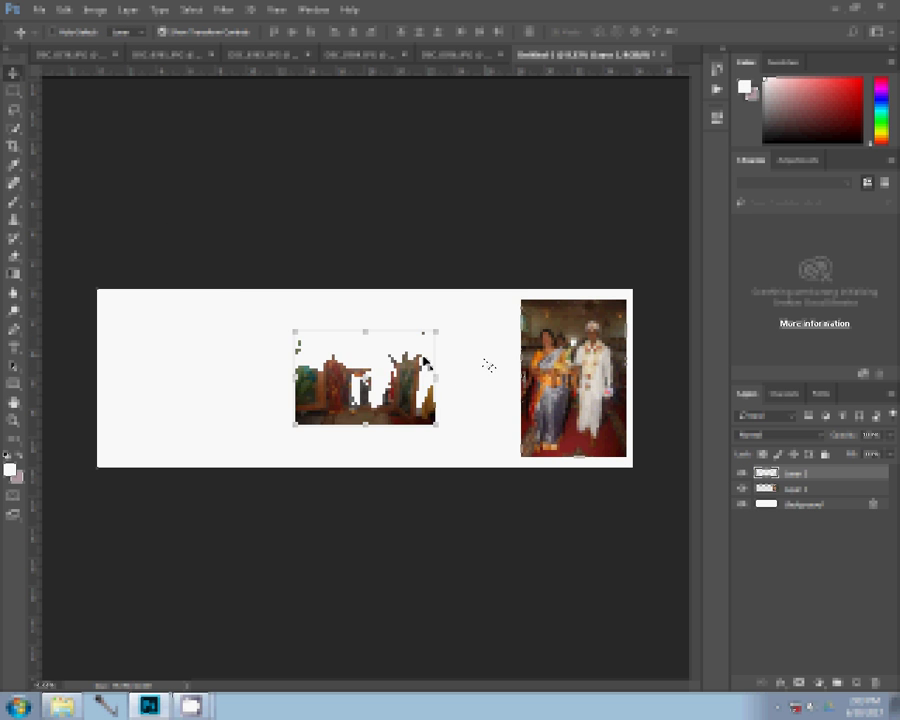
drag(429, 367, 512, 360)
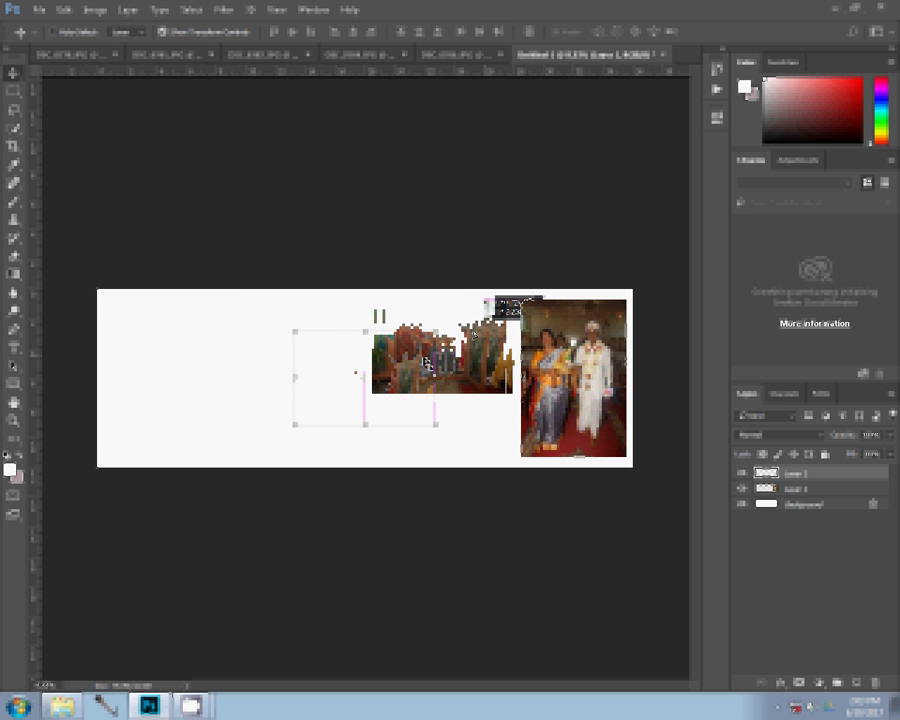
drag(426, 363, 420, 362)
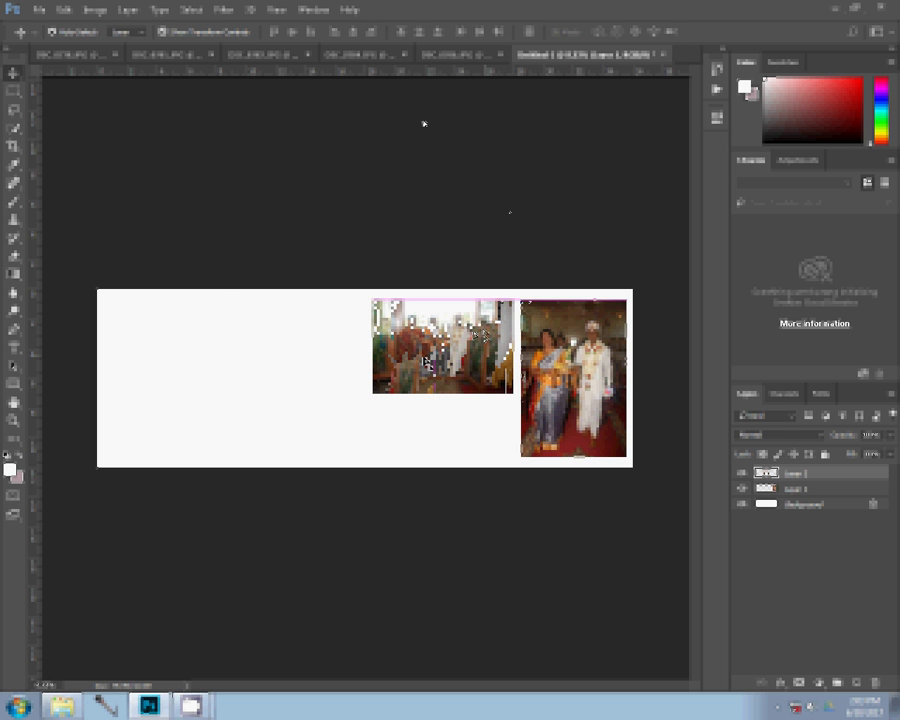
click(445, 57)
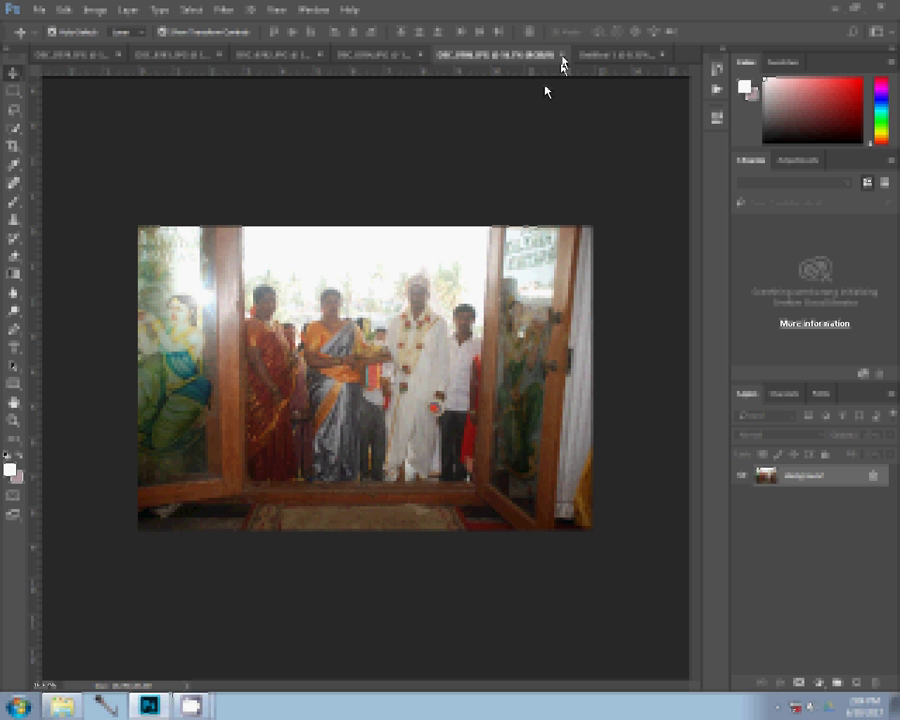
- Resize and cut the statue photo, then close its document without saving
click(562, 63)
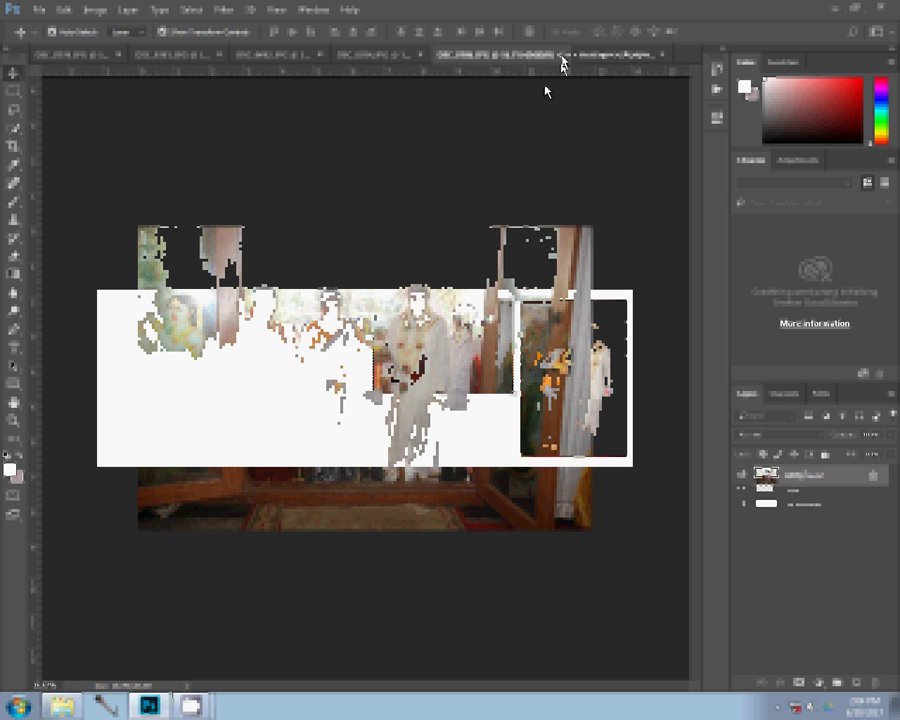
click(433, 57)
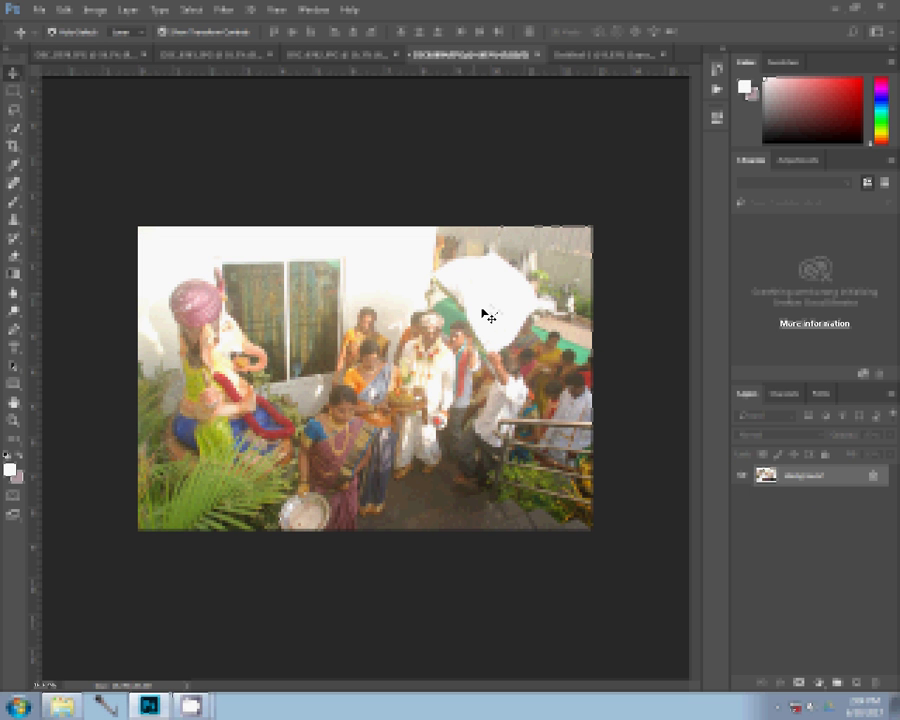
key(ctrl+alt+i)
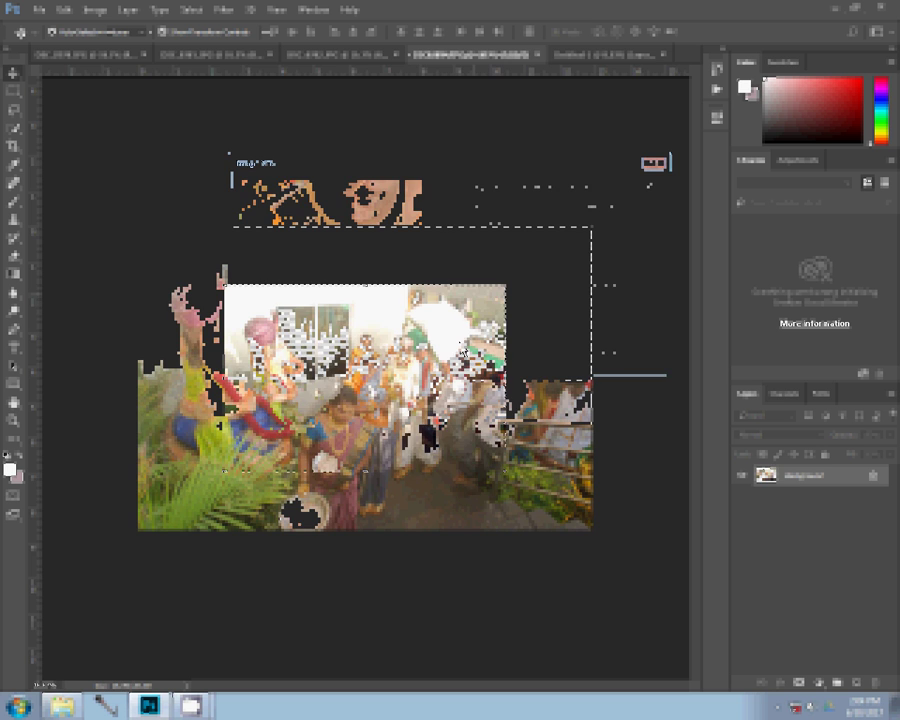
key(ctrl+BackSpace)
click(536, 55)
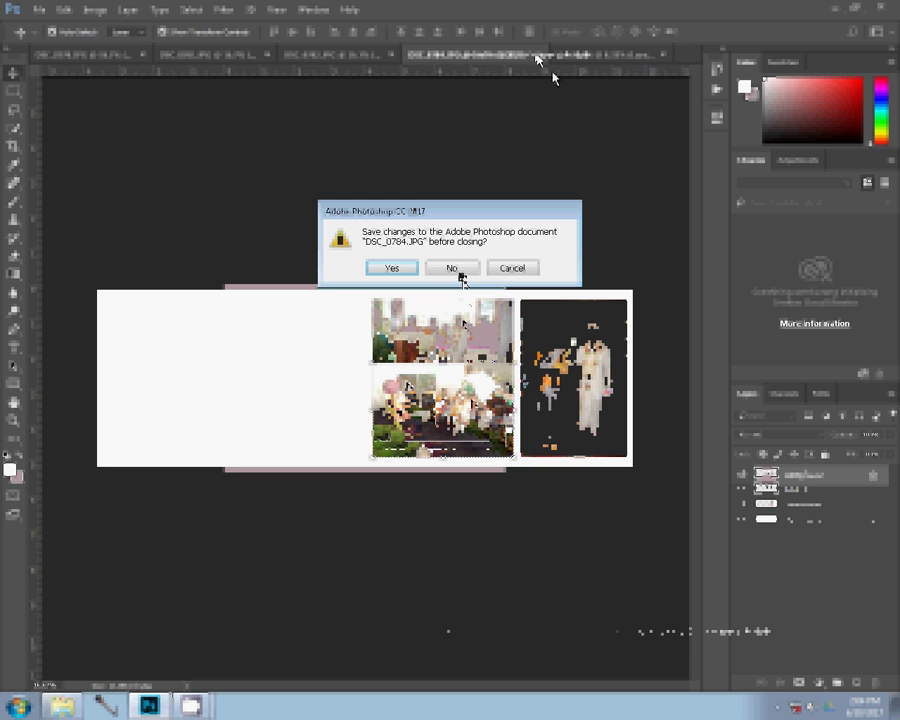
click(452, 268)
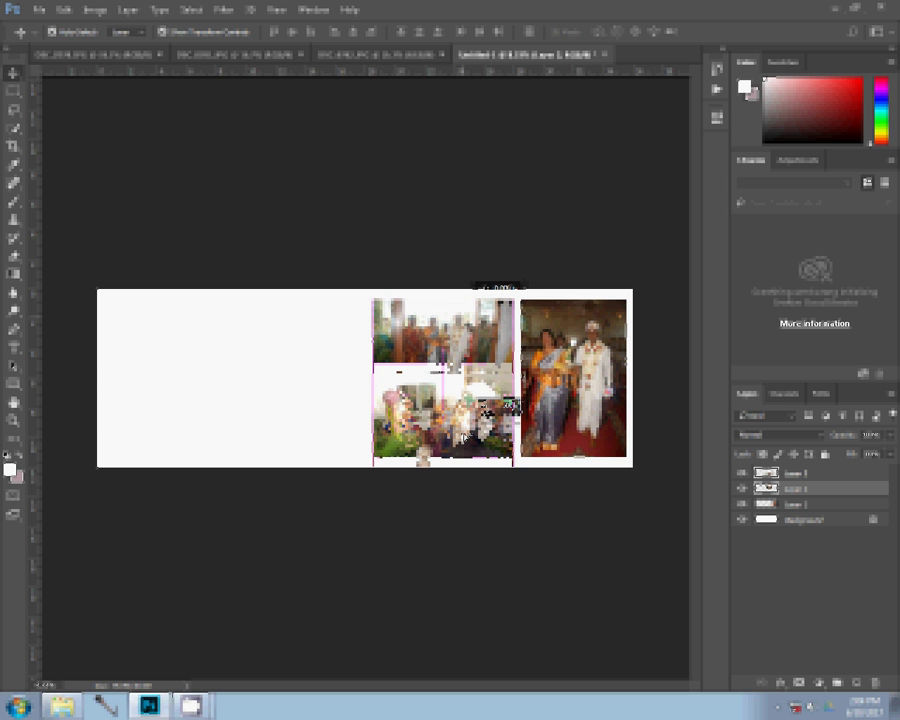
- Nudge the statue photo slightly left and raise the doorway group photo a few pixels
drag(470, 430, 463, 432)
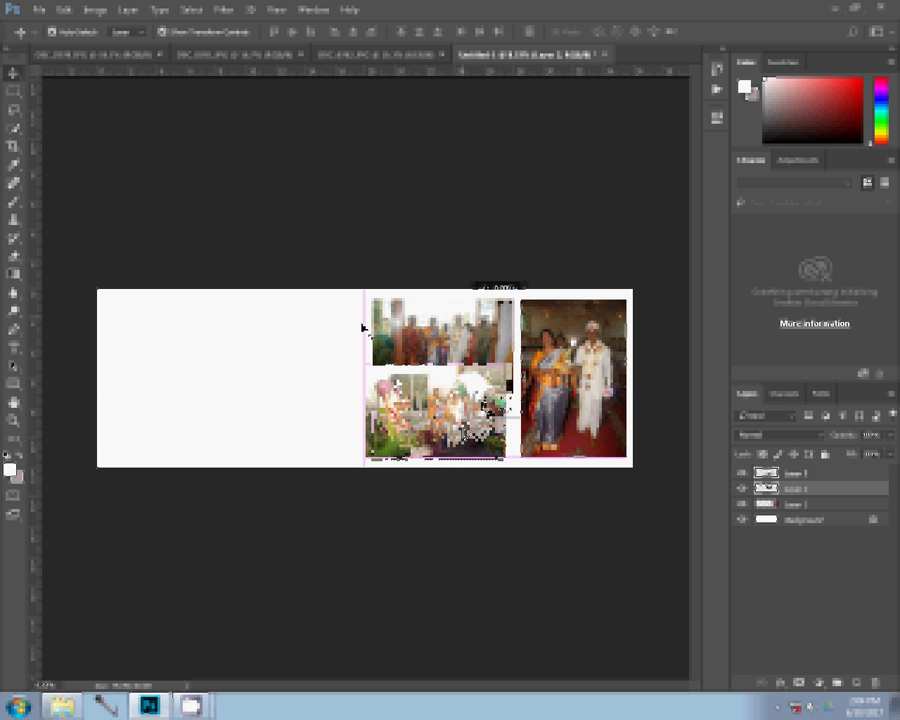
drag(487, 405, 485, 402)
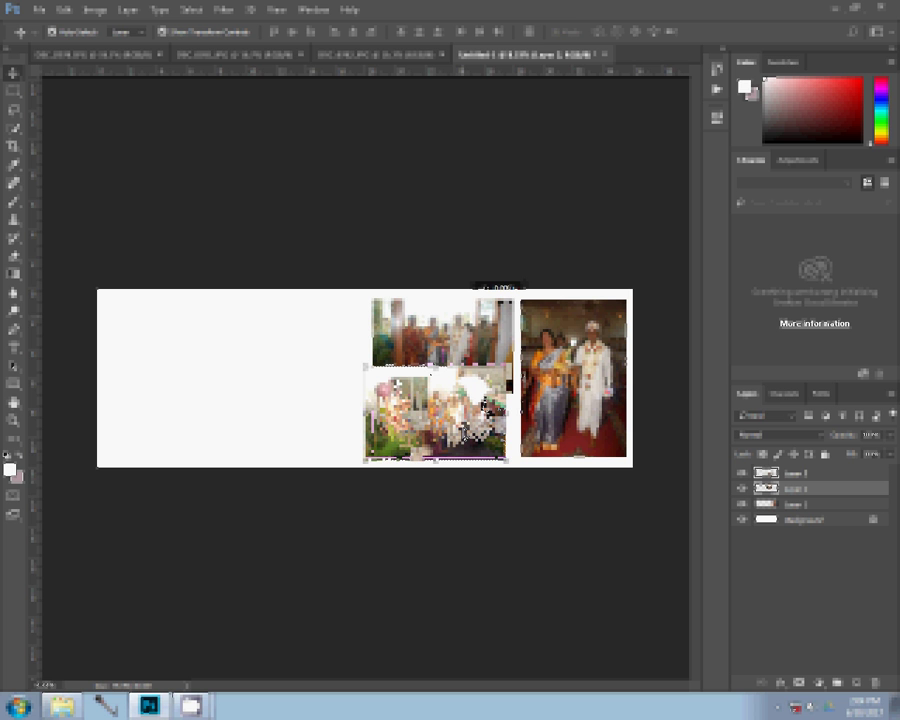
click(433, 343)
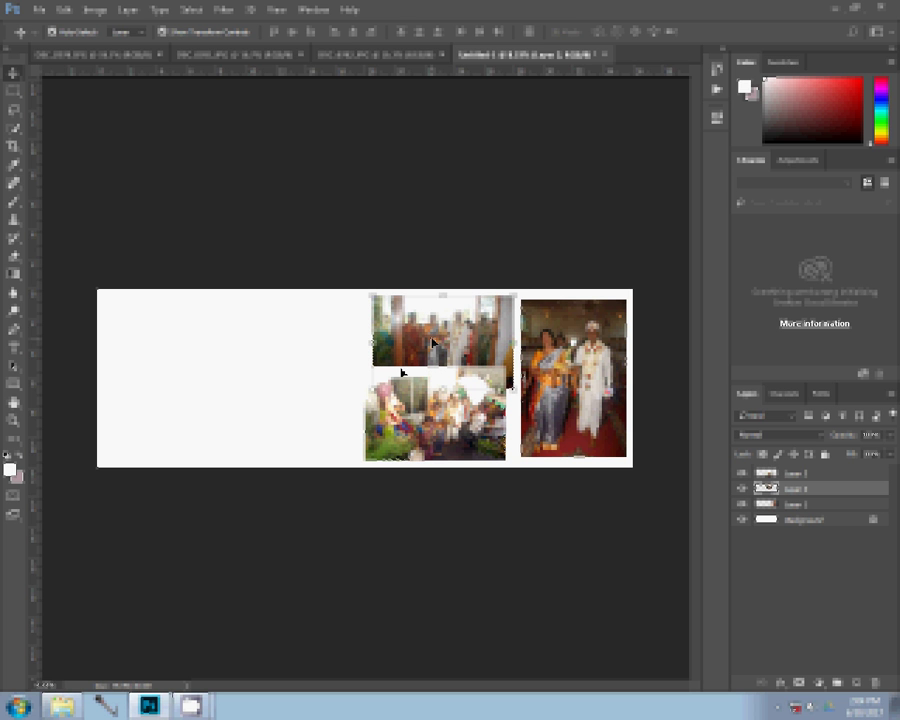
drag(432, 346, 431, 342)
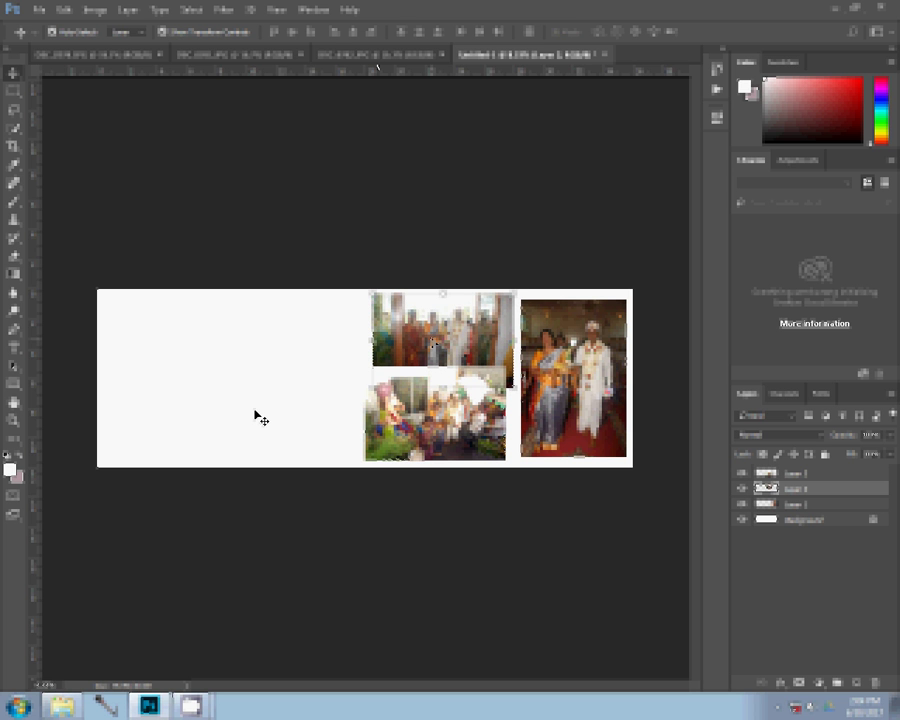
key(ctrl+alt+i)
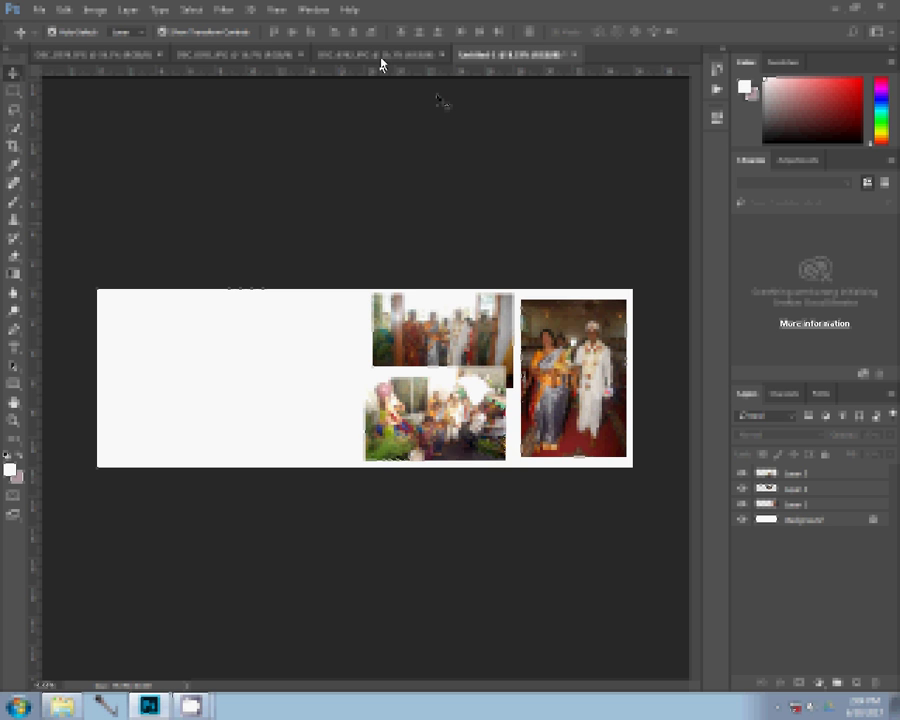
- Resize the DSC_0782 crowd photo and close its document without saving
click(381, 58)
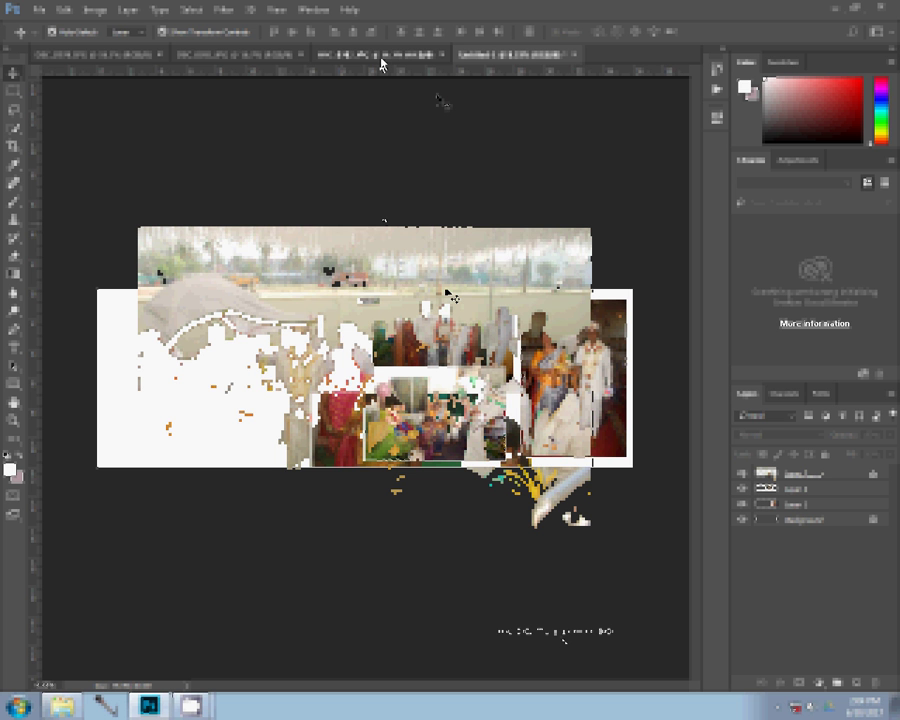
key(ctrl+alt+i)
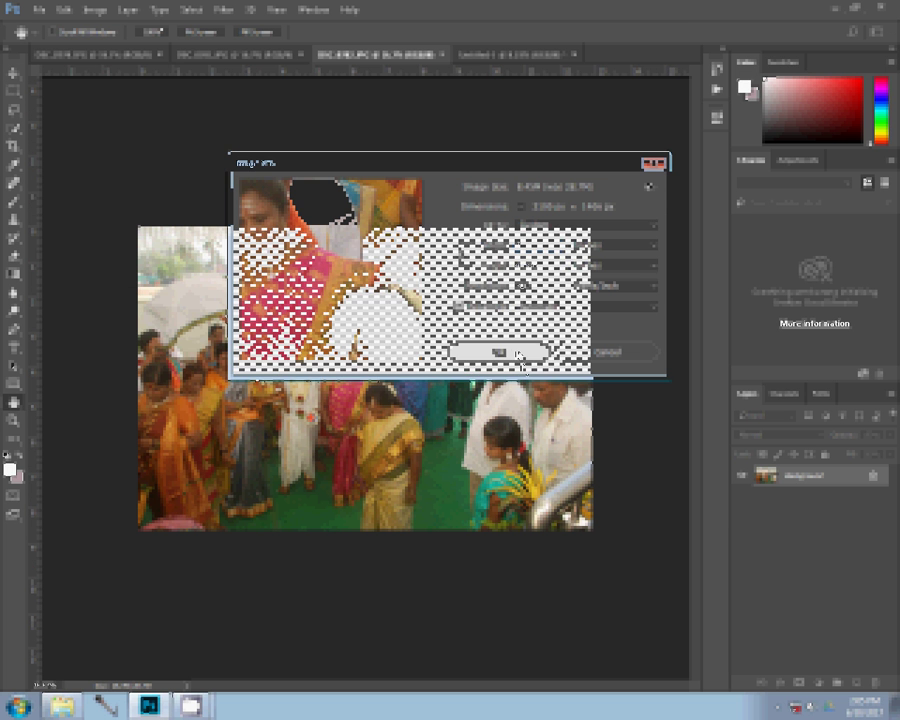
click(517, 353)
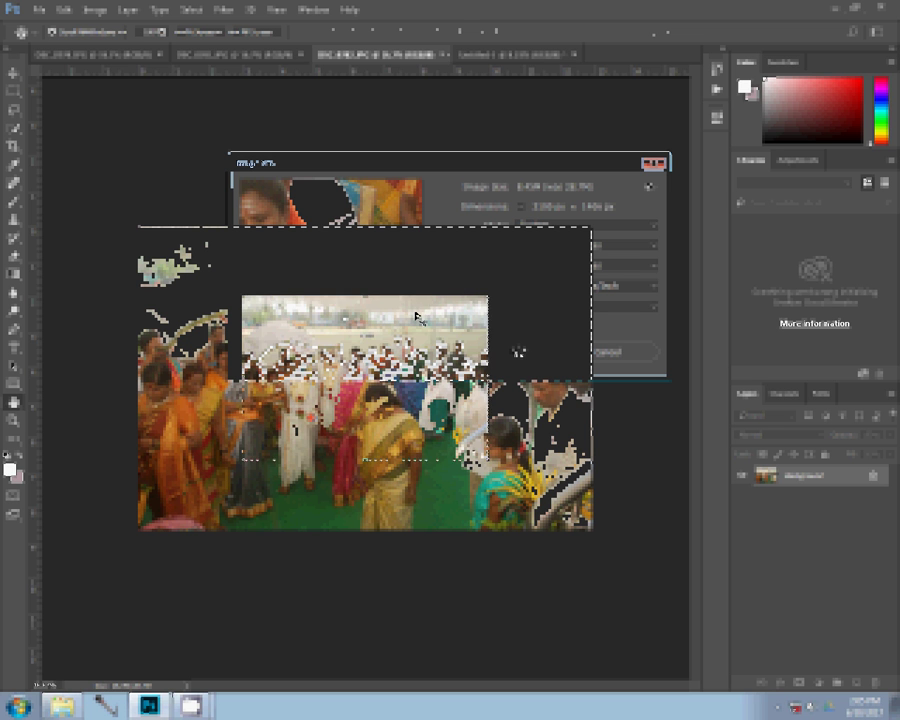
click(444, 54)
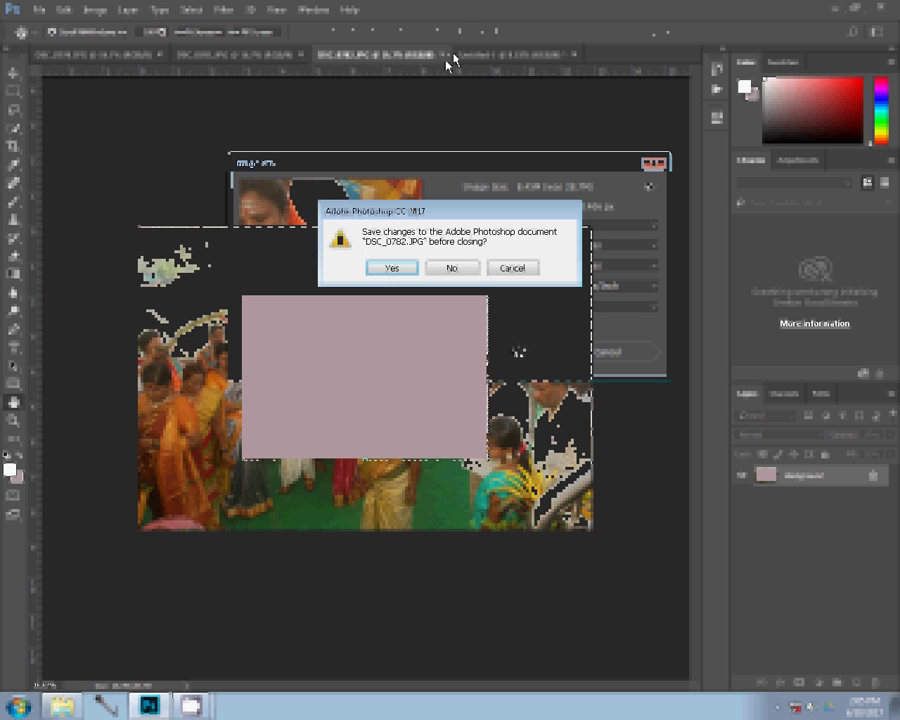
key(n)
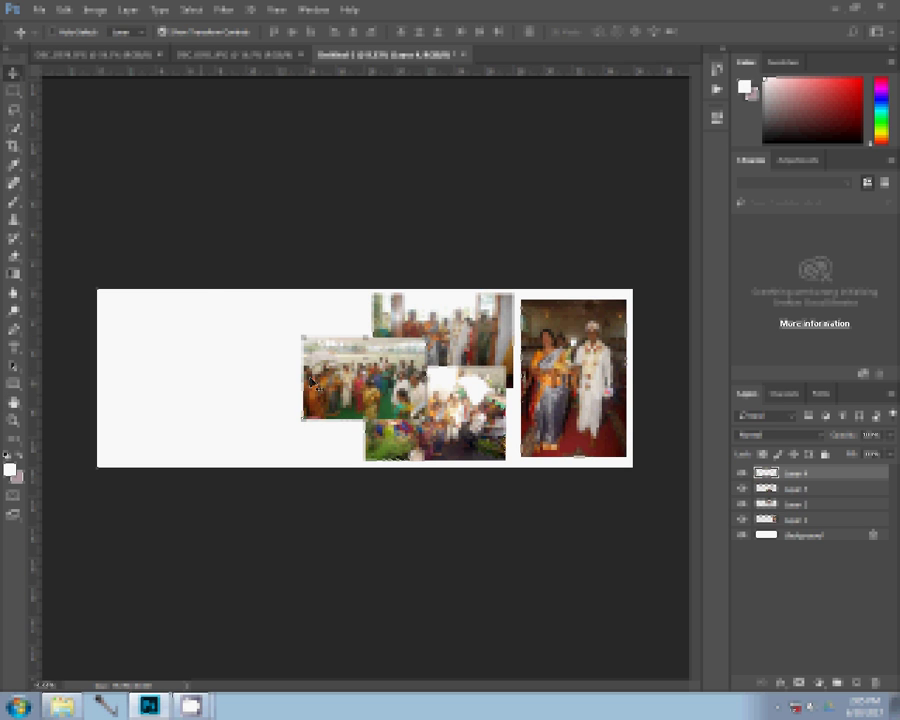
- Move the crowd photo up and left, level with the doorway group shot
drag(311, 381, 254, 301)
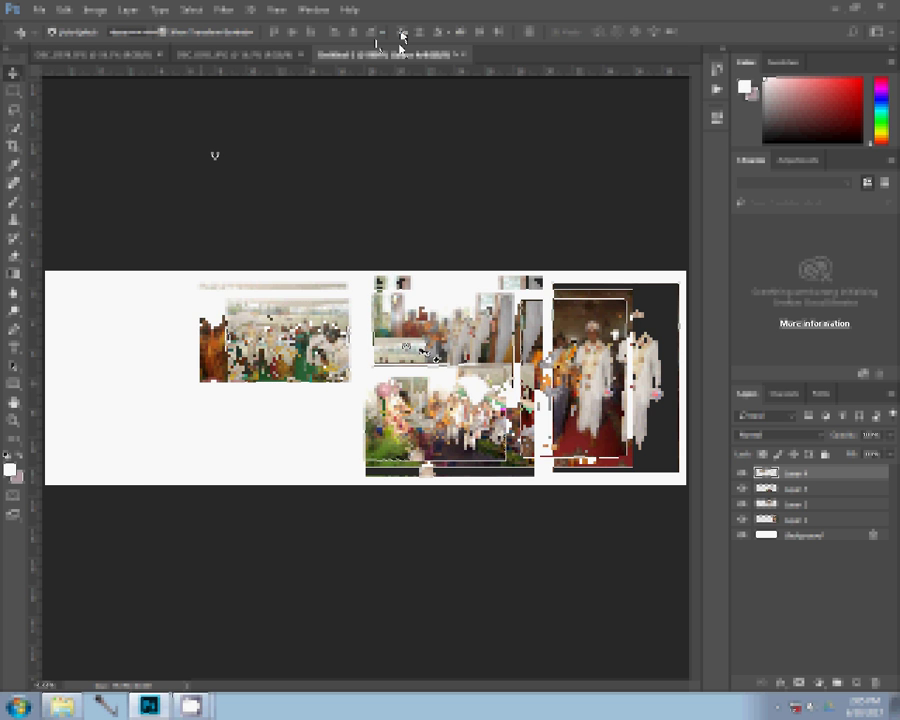
click(283, 52)
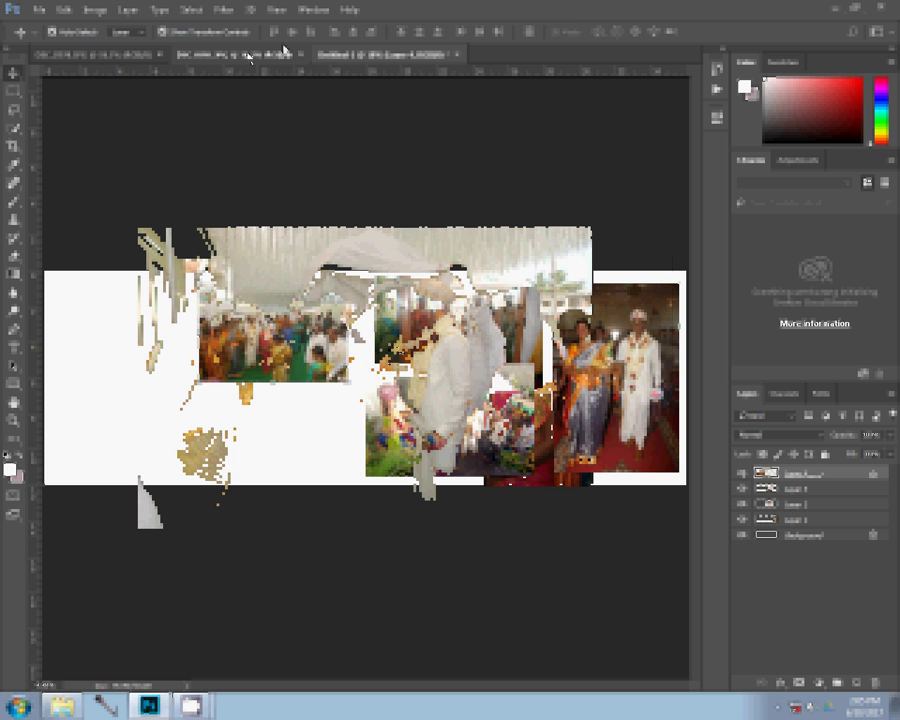
- Resize and cut the garland ceremony photo, close it unsaved, and raise the top-left photo's edge
key(ctrl+alt+i)
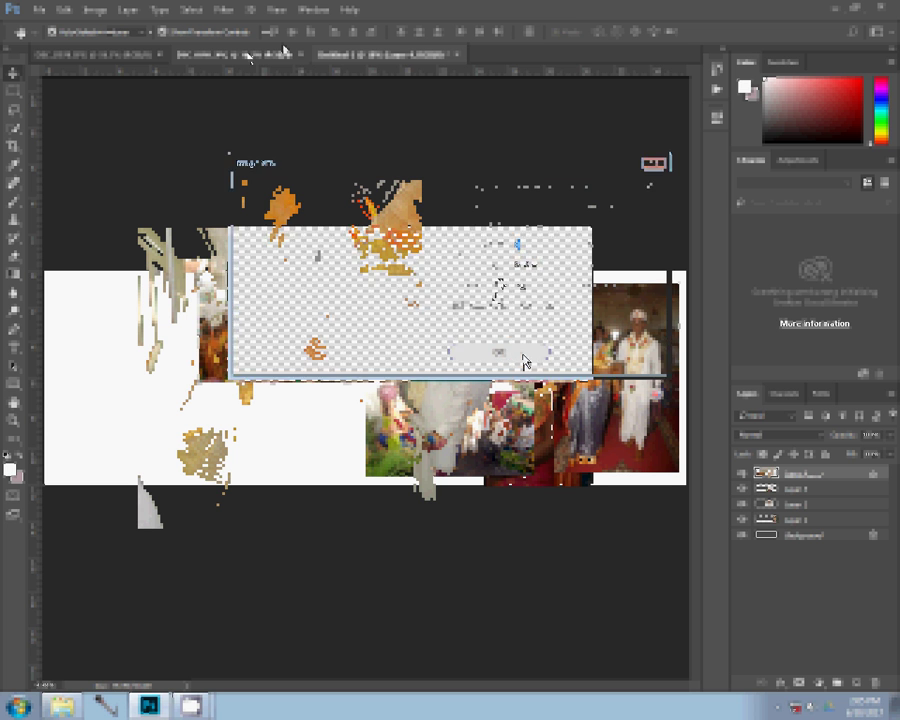
click(520, 353)
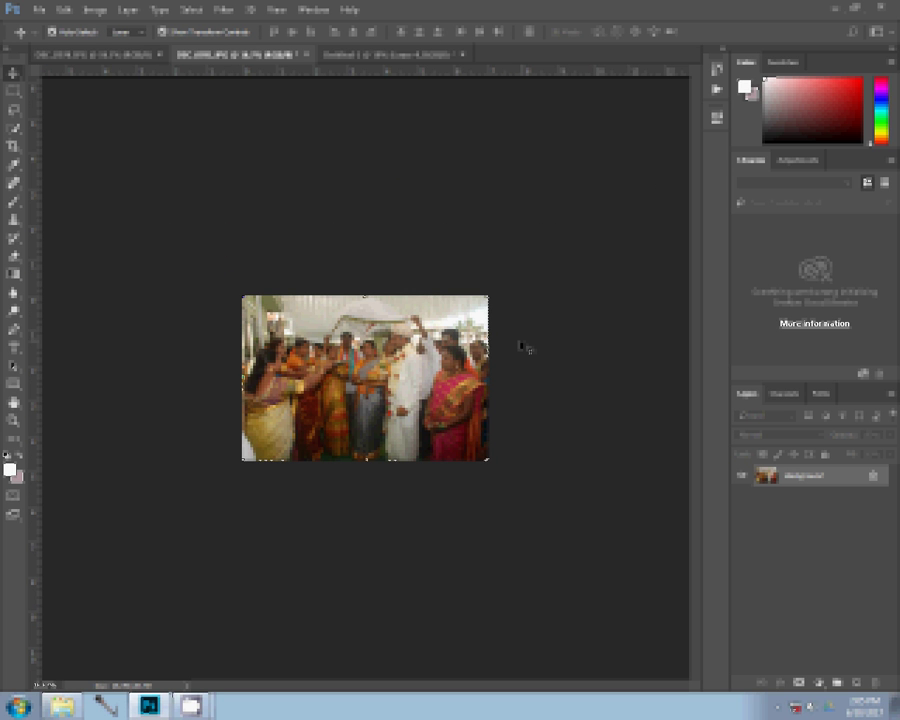
key(ctrl+BackSpace)
key(ctrl+w)
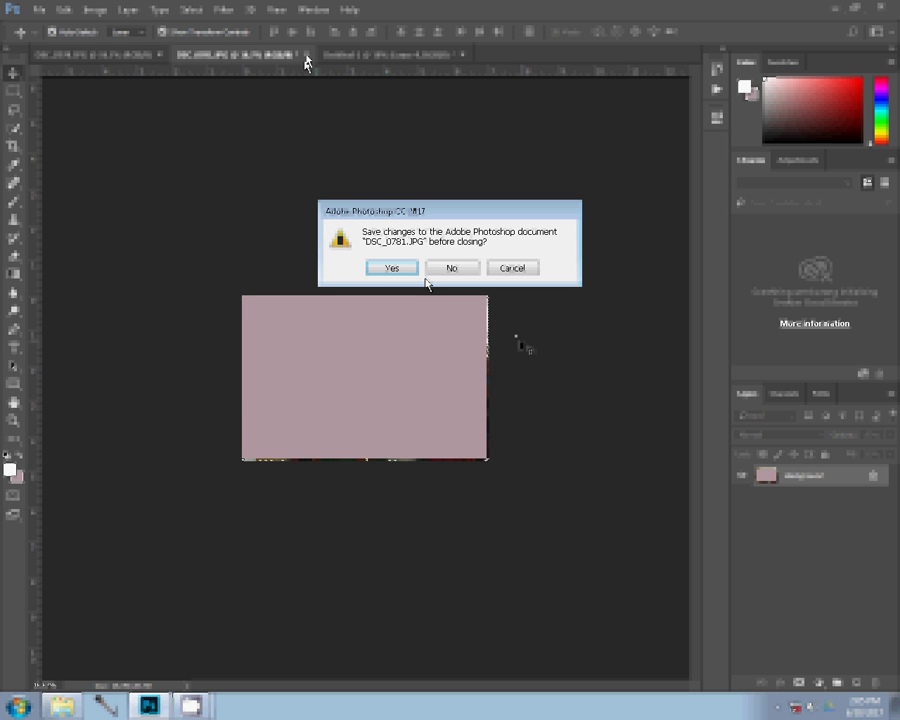
click(425, 276)
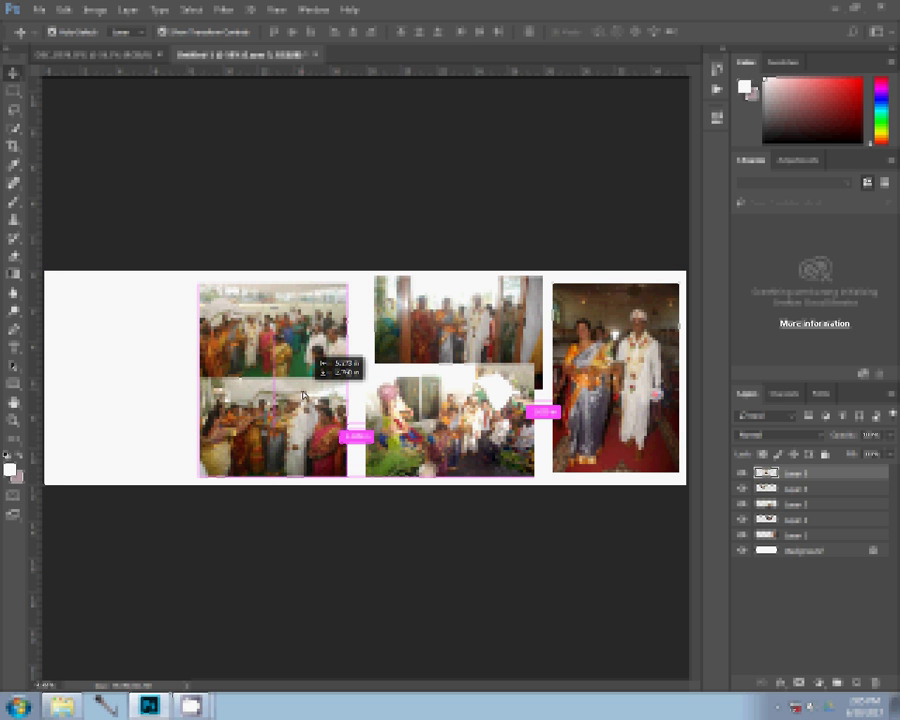
click(313, 320)
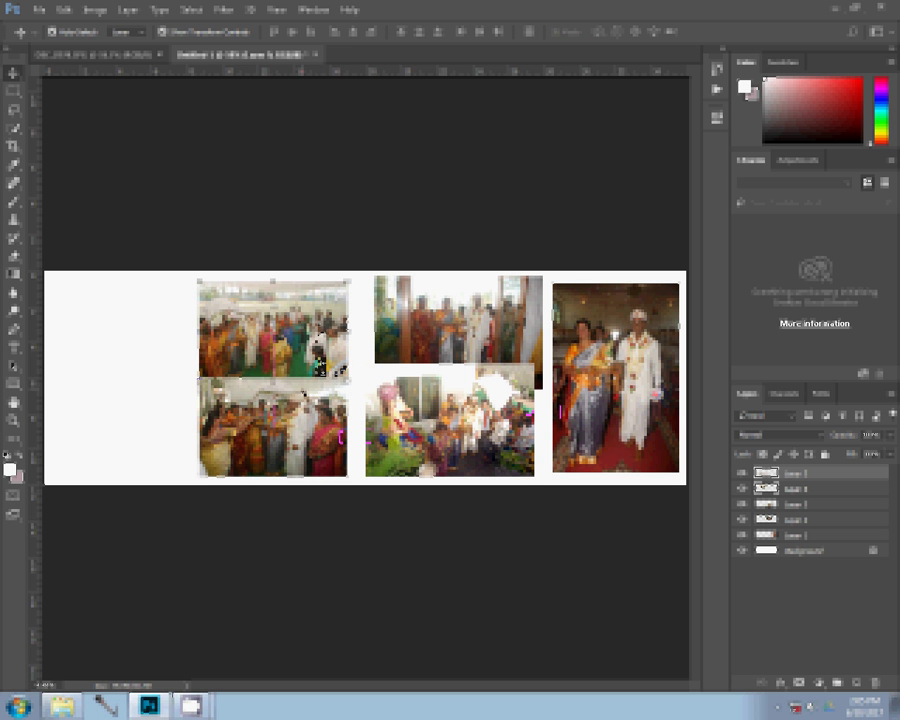
drag(348, 281, 352, 274)
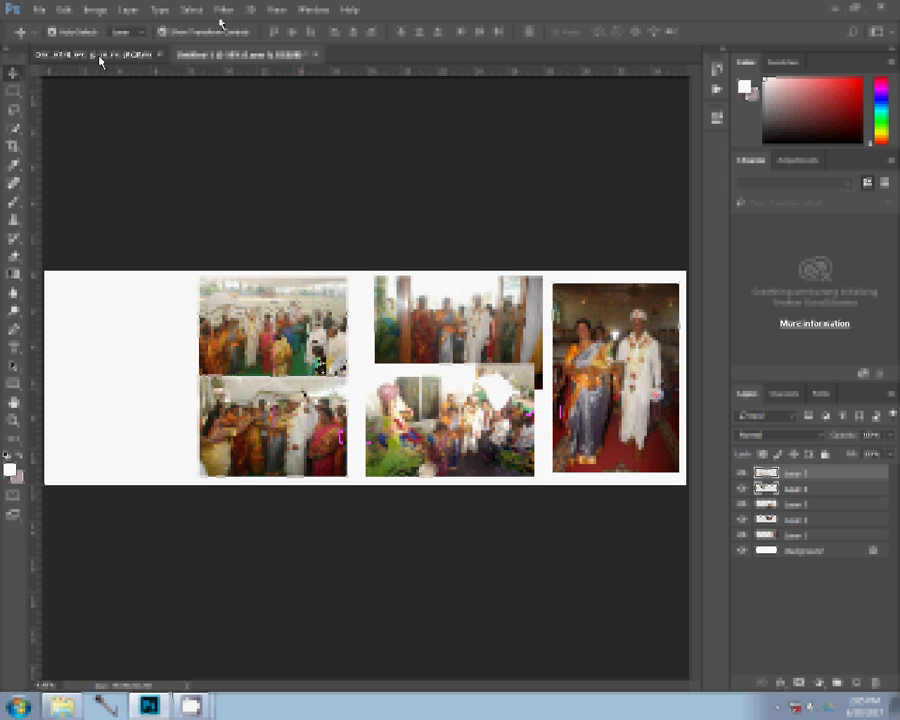
- Resize the sixth photo, bring it into the collage, and close its document unsaved
key(ctrl+v)
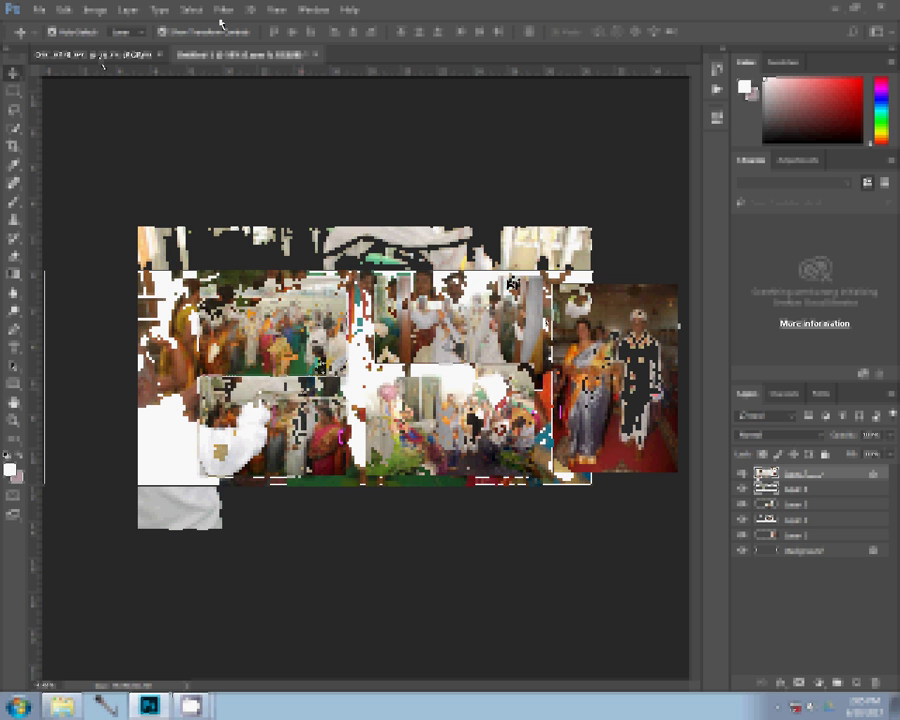
key(ctrl+alt+i)
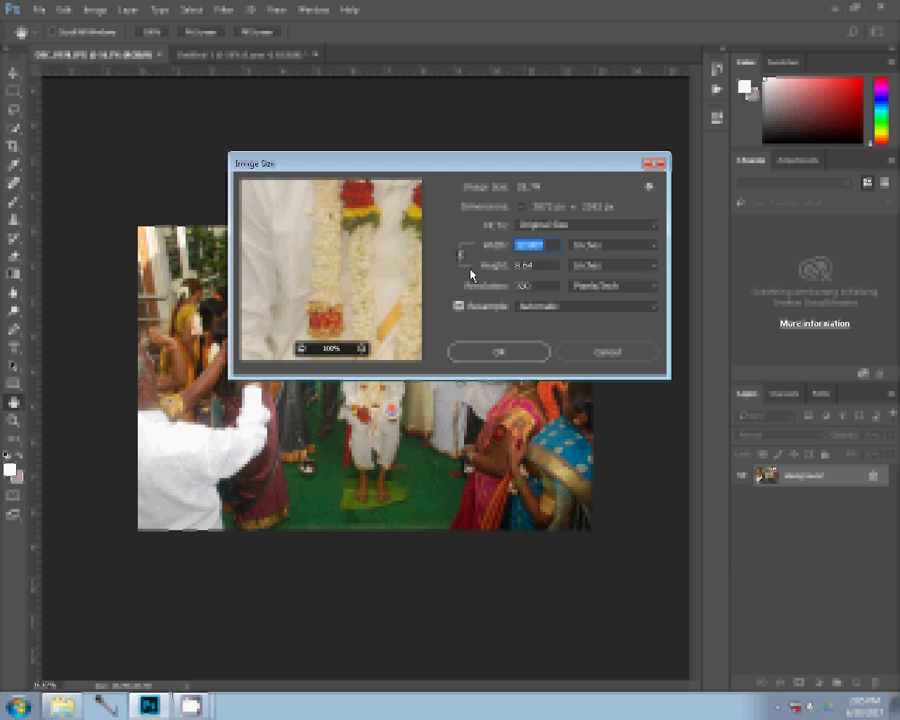
click(500, 352)
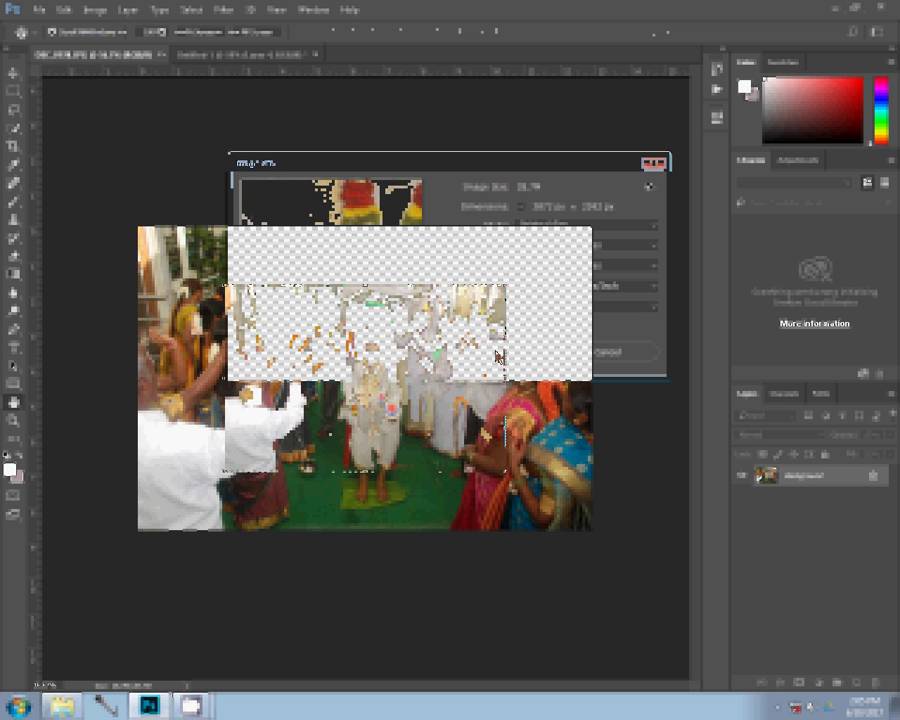
click(164, 56)
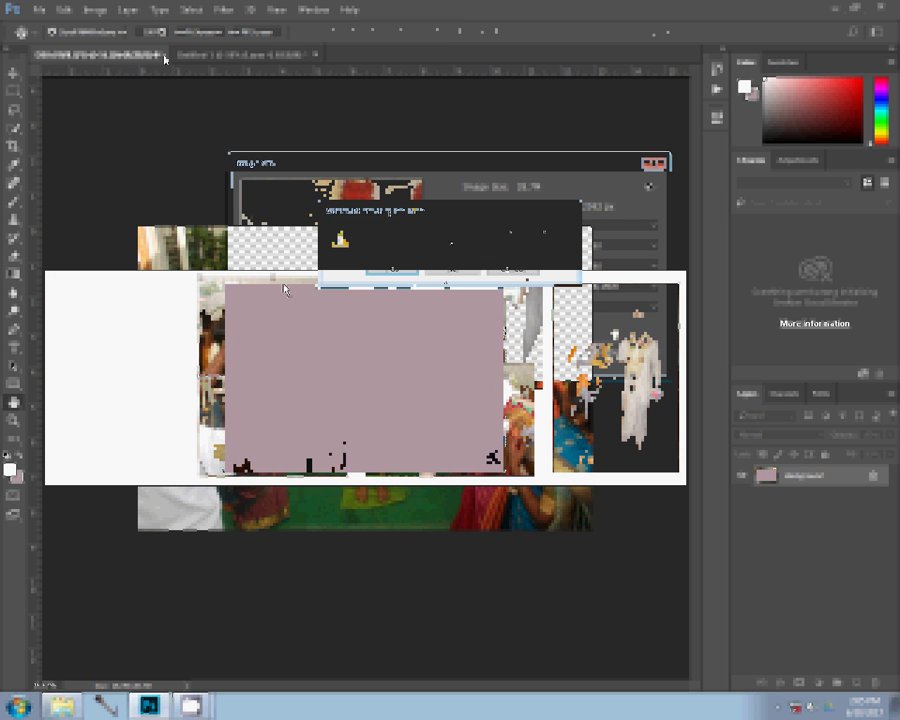
click(442, 272)
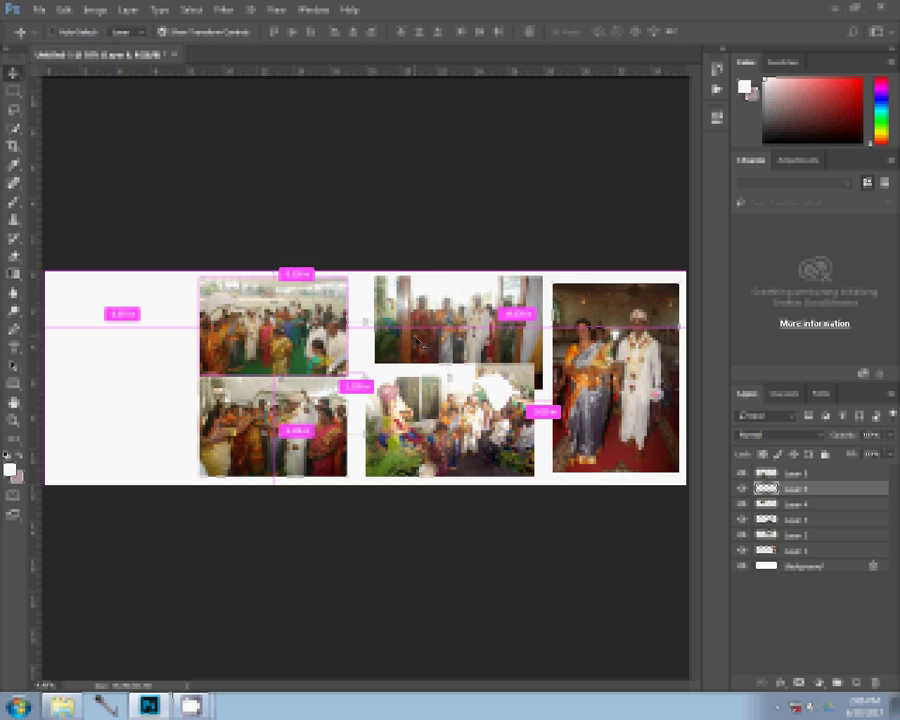
- Move the sixth photo into the top-left slot, scale it down slightly, and open the photo folder
mouse_move(418, 340)
mouse_down()
mouse_move(90, 345)
mouse_move(125, 335)
mouse_up()
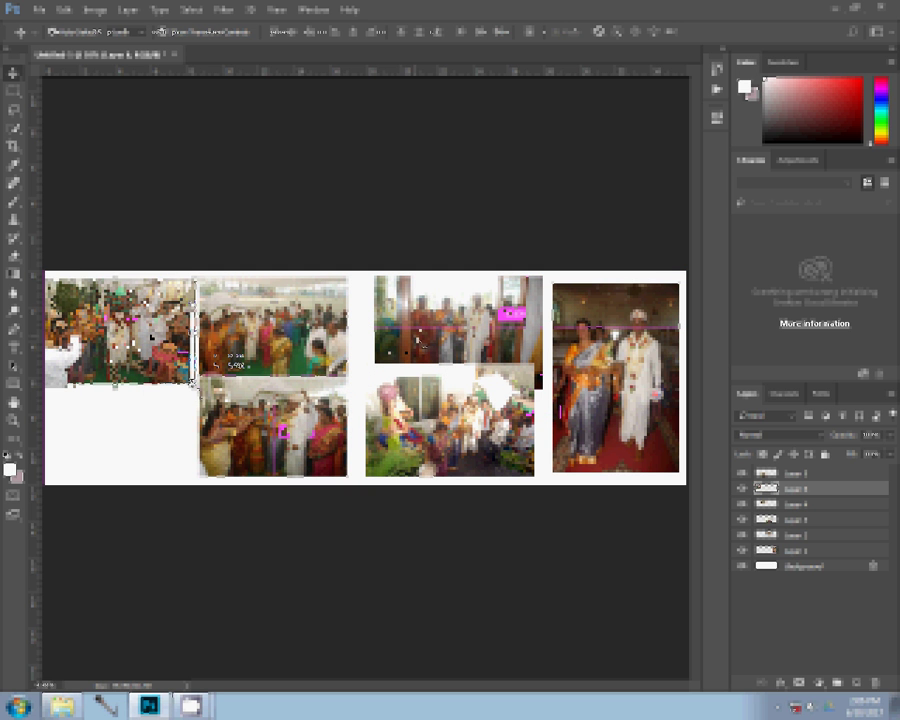
drag(185, 352, 196, 296)
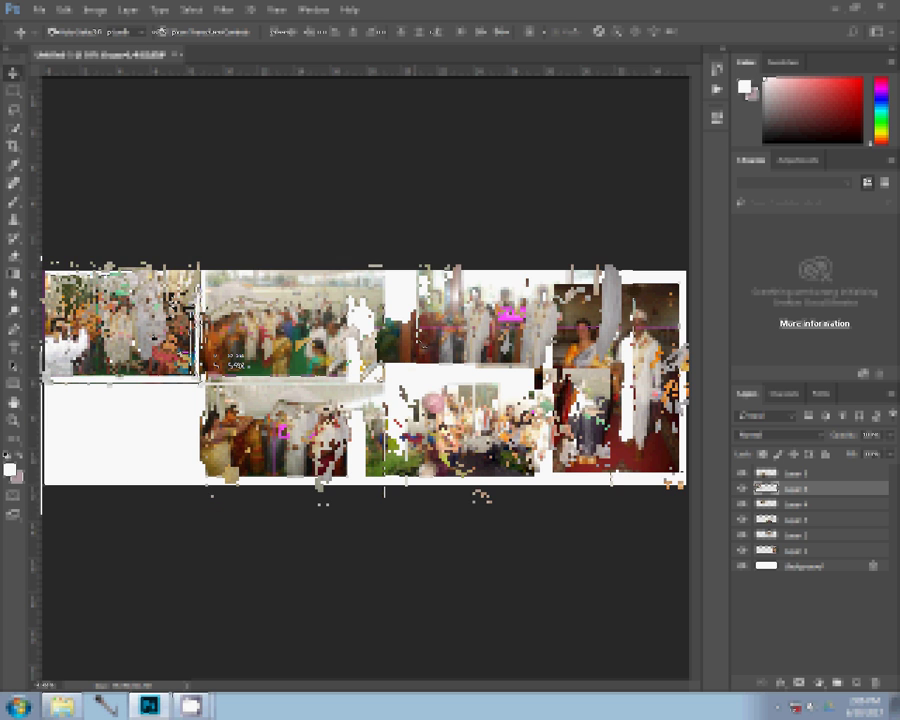
key(ctrl+t)
drag(211, 377, 205, 372)
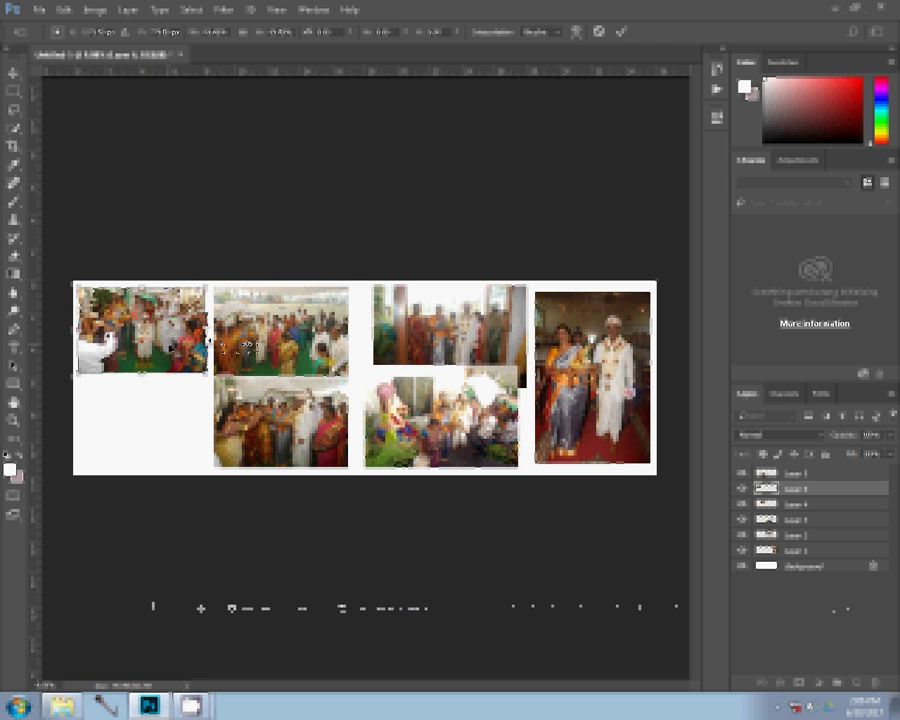
key(Return)
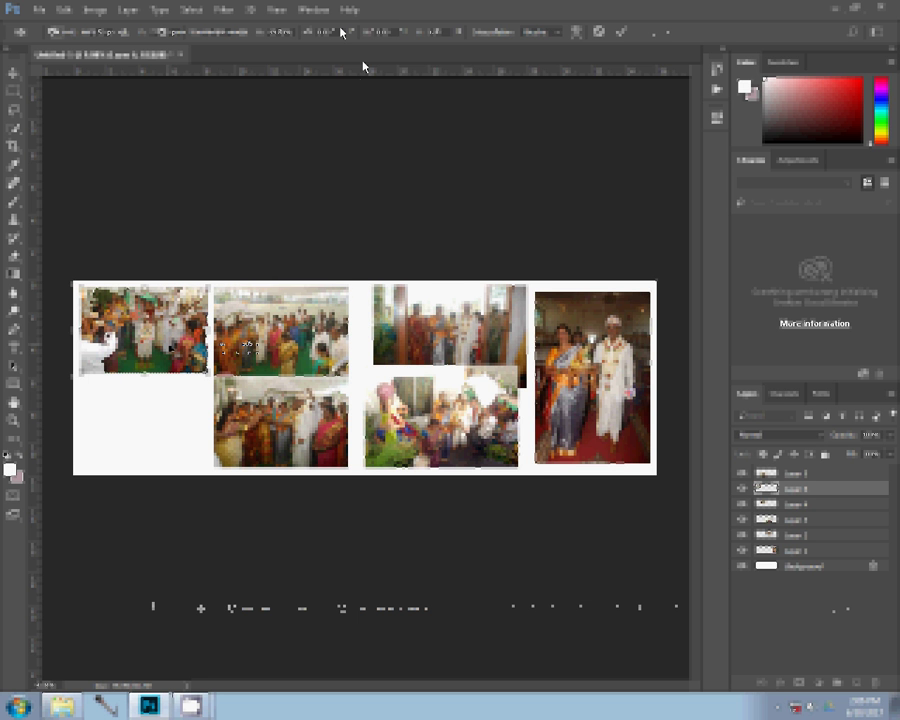
click(340, 31)
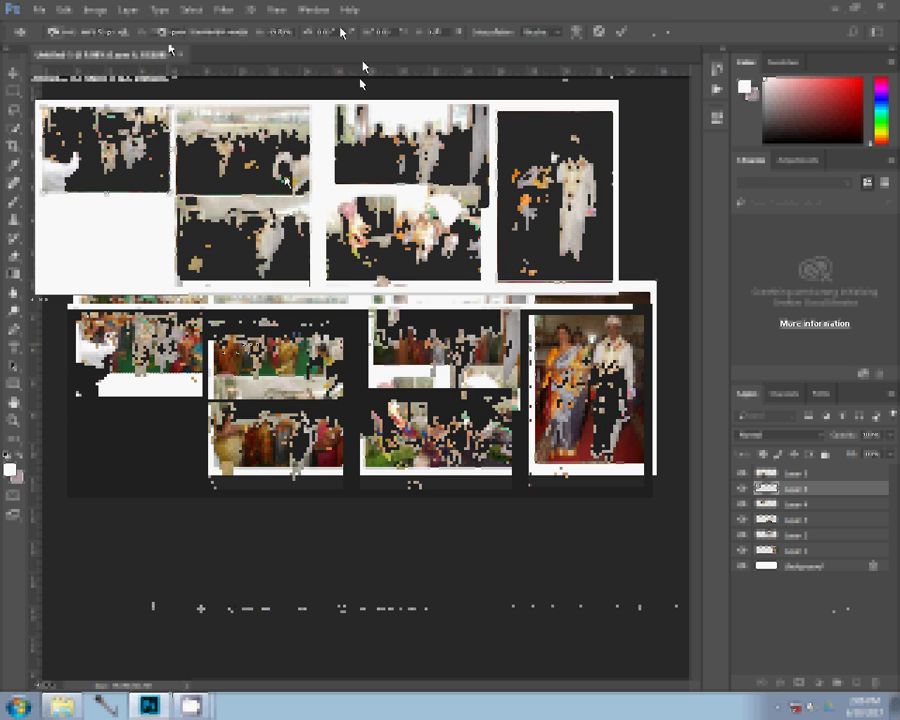
click(75, 697)
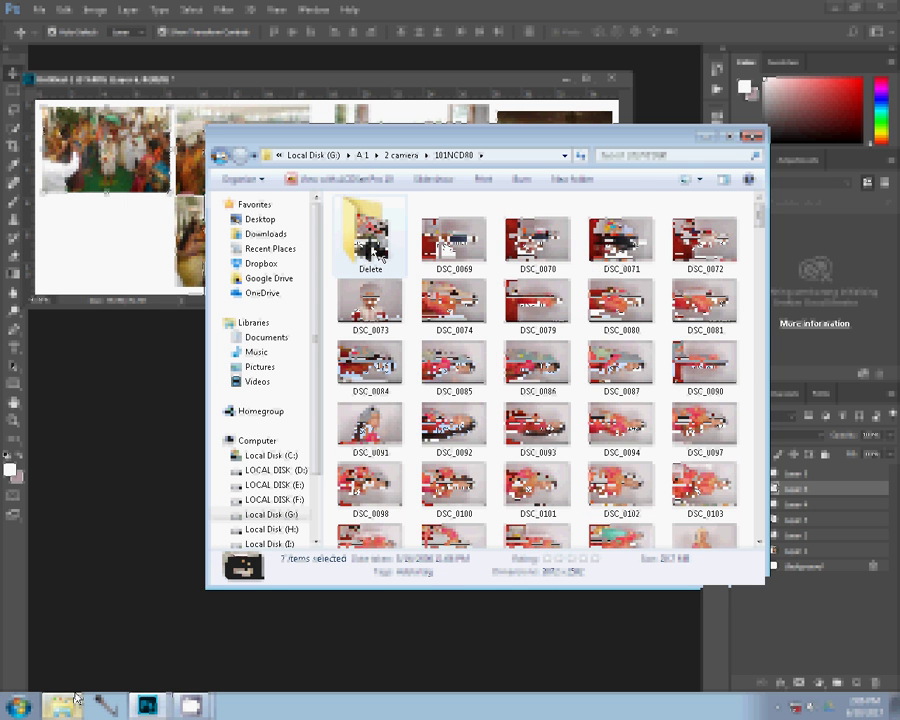
- Move the seven used photos into the Delete folder, then open DSC_0790 from 101NCD80
drag(380, 255, 374, 250)
double_click(372, 251)
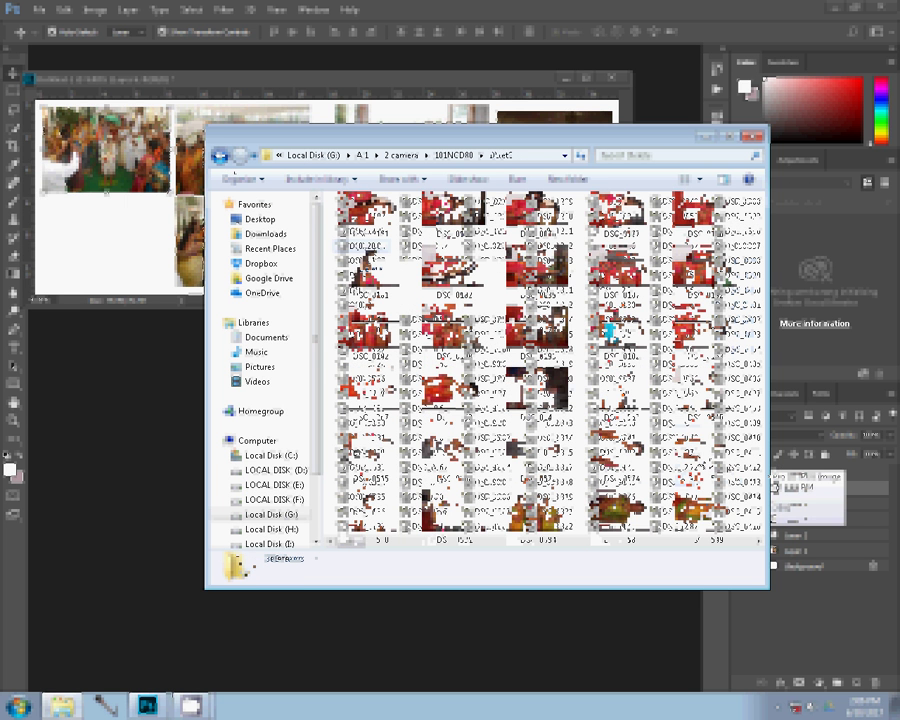
key(BackSpace)
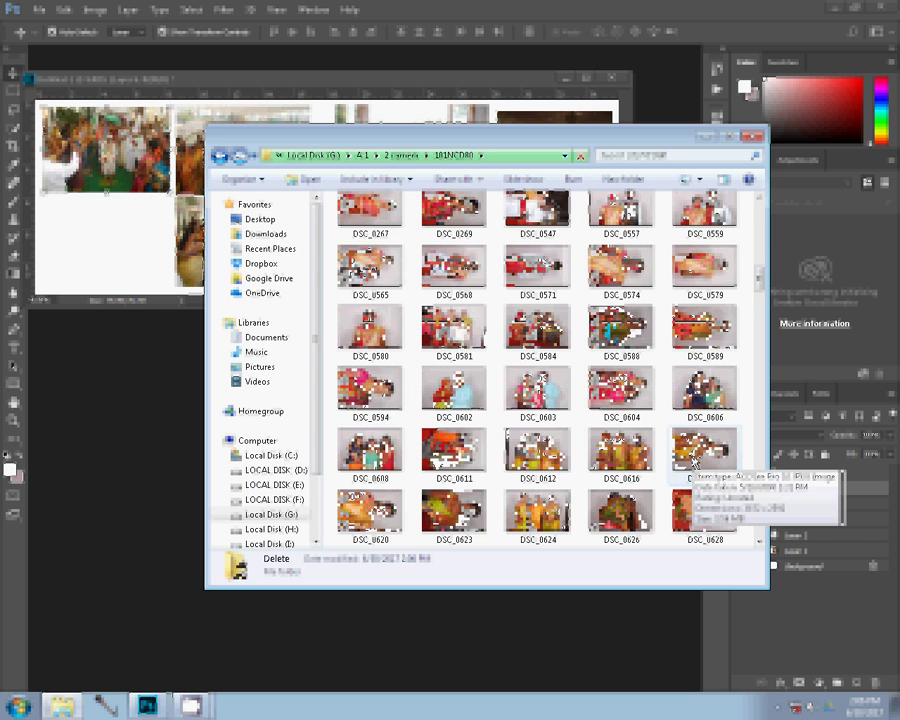
scroll(693, 460, down, 3)
scroll(690, 462, down, 3)
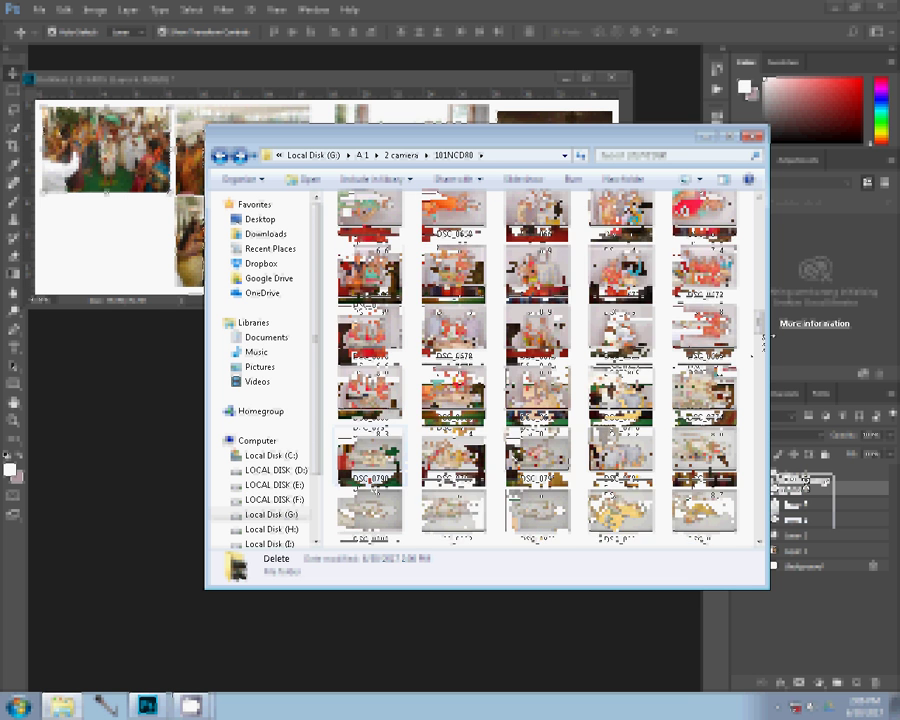
drag(760, 322, 762, 340)
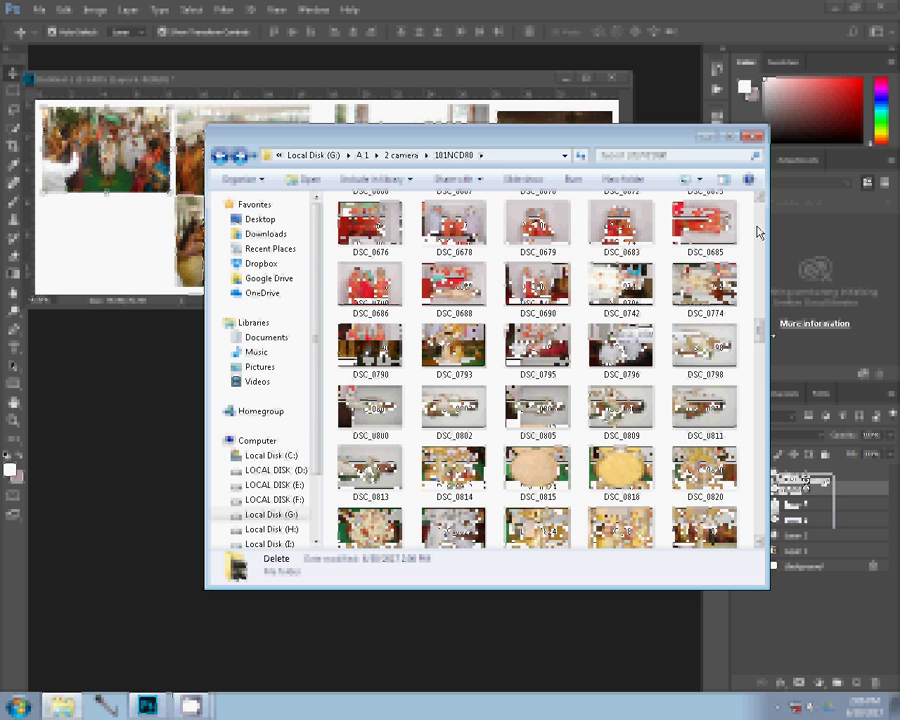
click(370, 355)
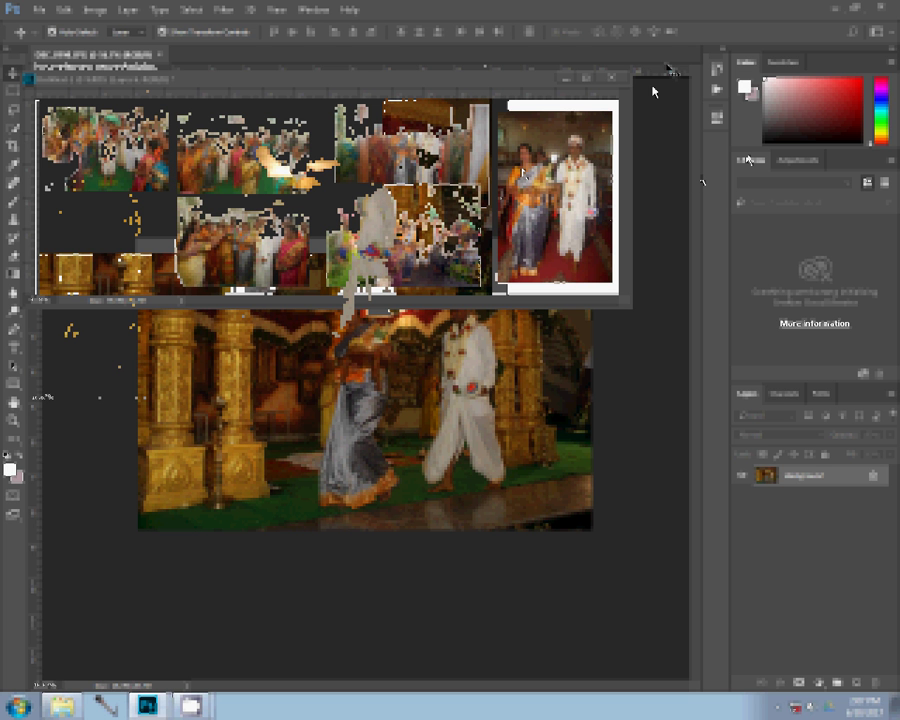
- Resize the DSC_0790 temple photo to a new width in Image Size
key(ctrl+alt+i)
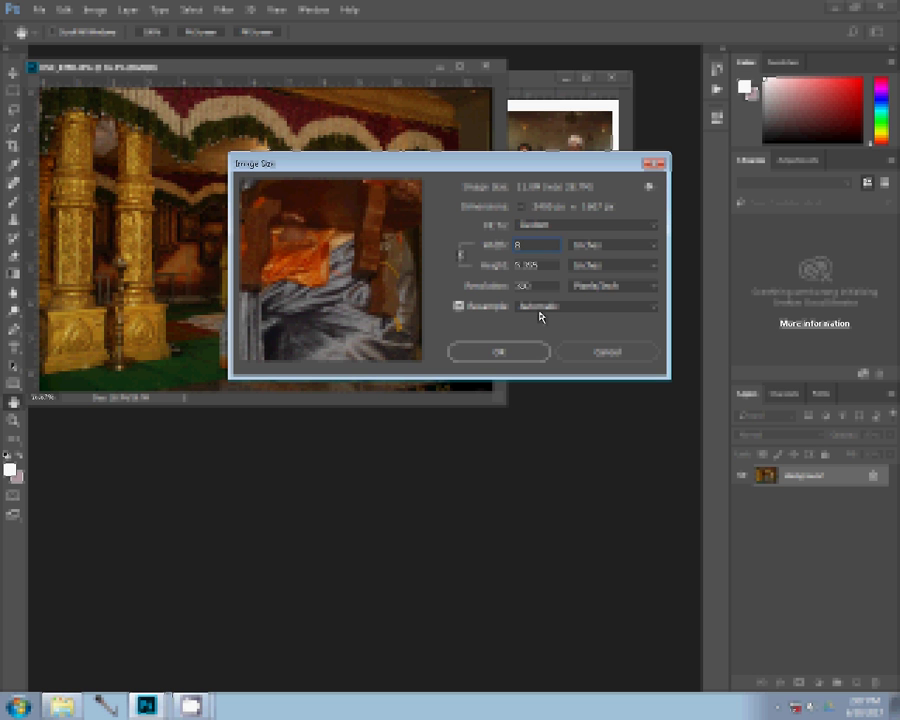
double_click(518, 244)
click(523, 352)
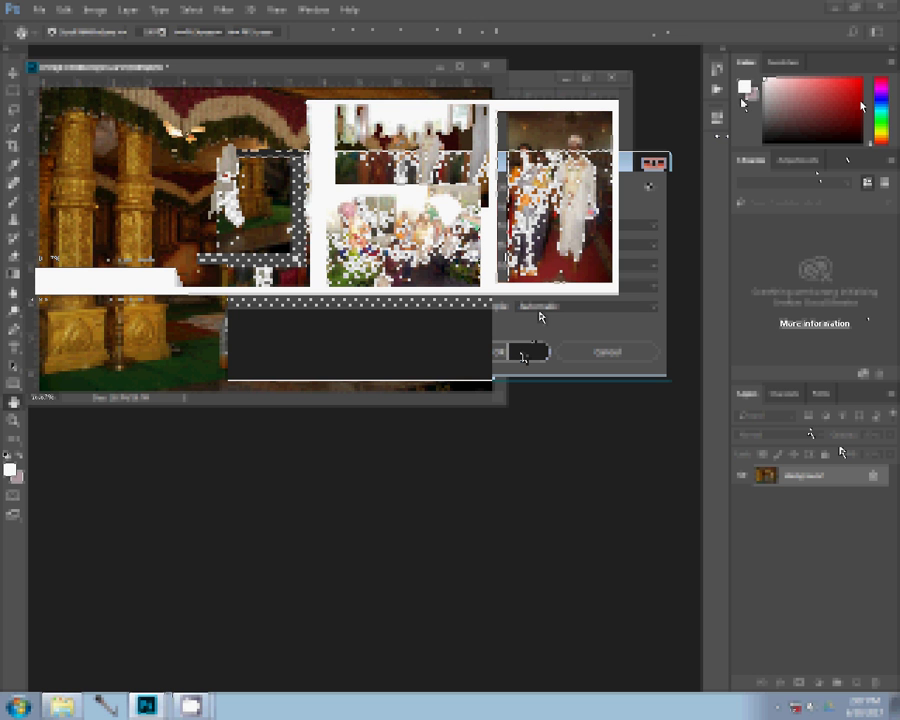
- Show the Actions panel in button mode and bring up the Adjustments panel
click(312, 10)
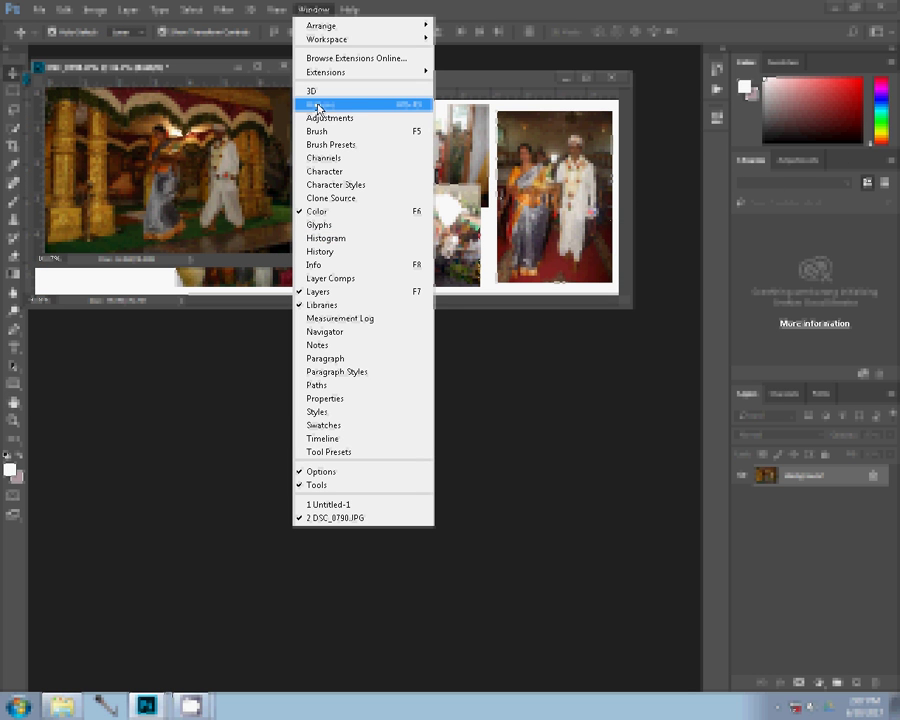
click(318, 106)
click(696, 70)
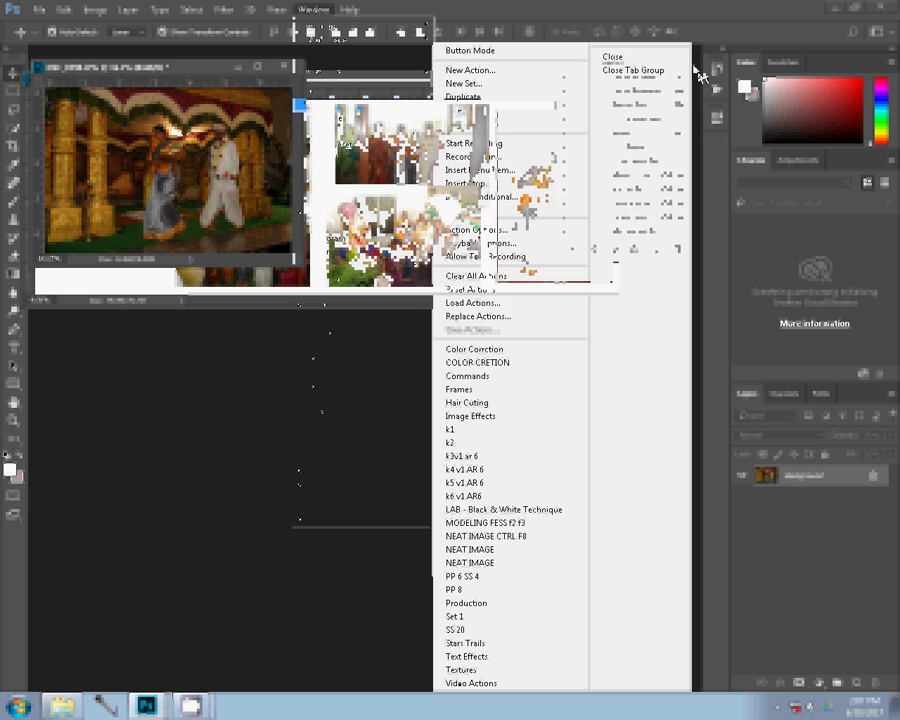
click(484, 51)
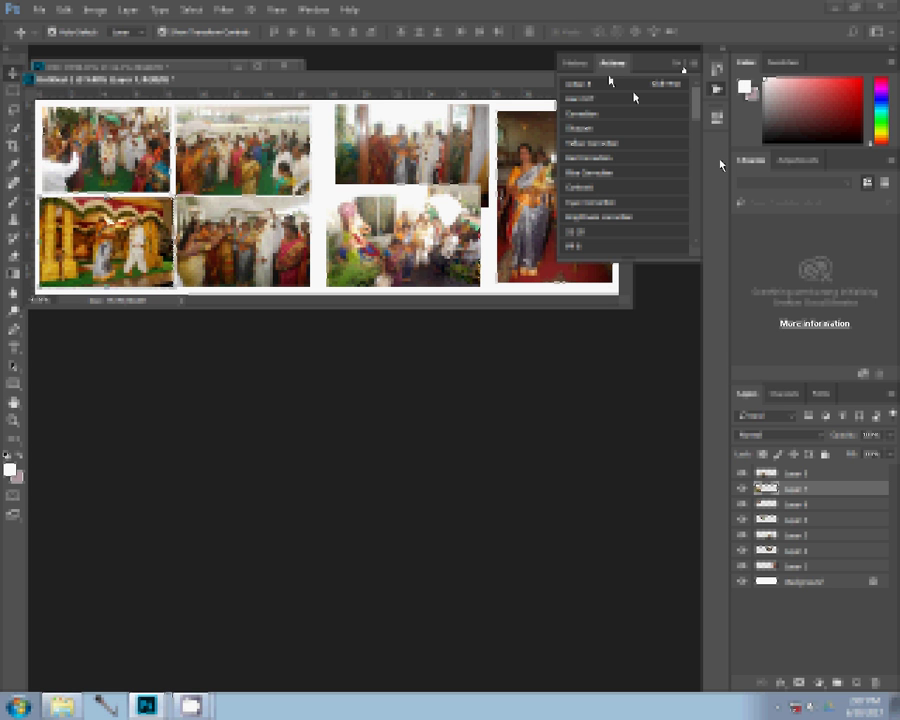
click(804, 163)
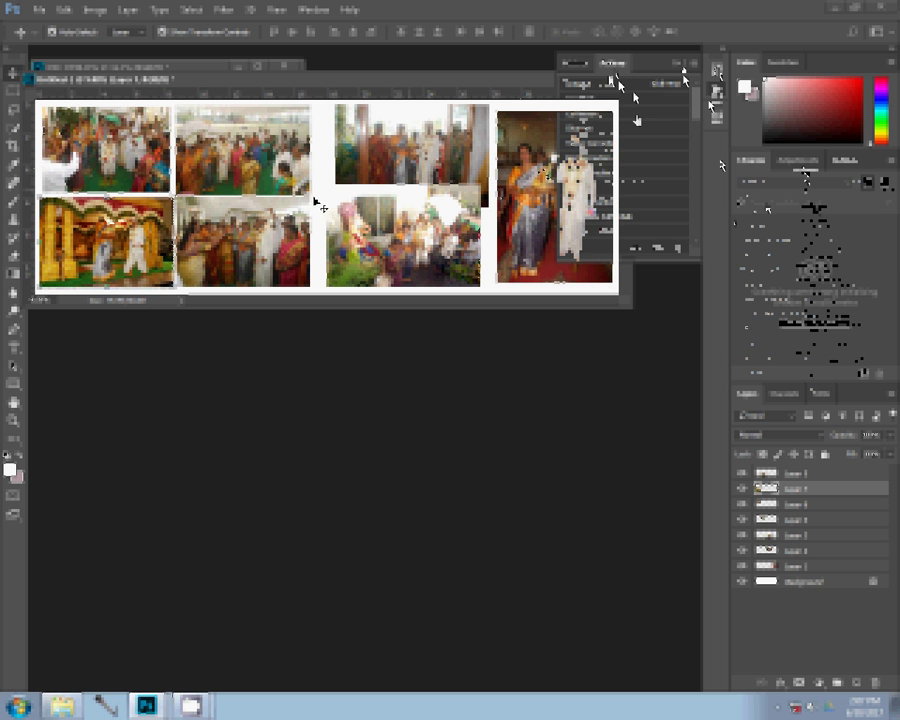
- Add a red-to-yellow gradient fill layer behind the collage photos
right_click(322, 185)
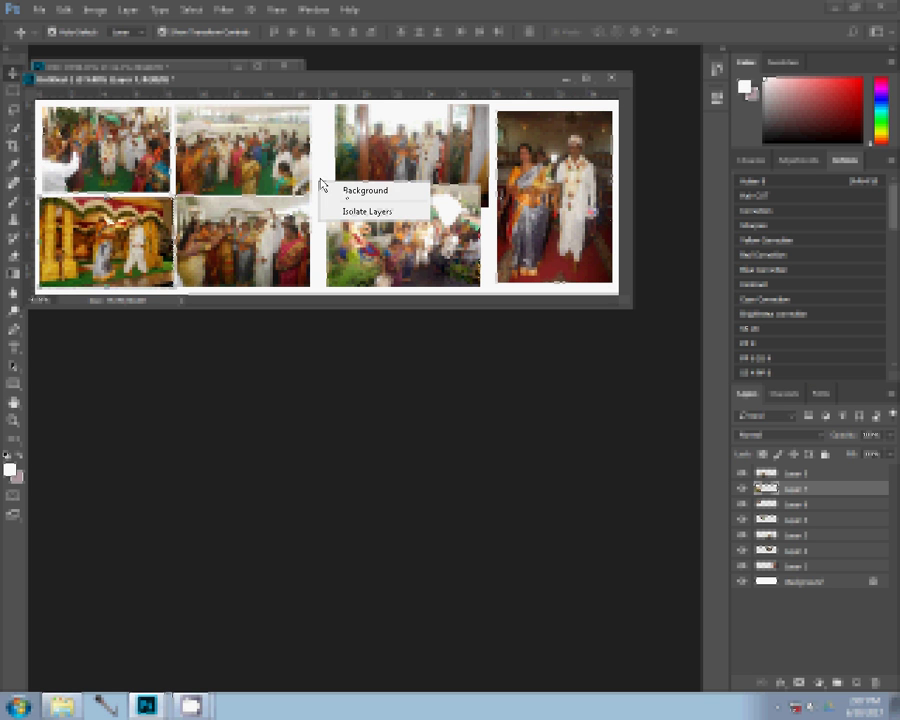
key(Escape)
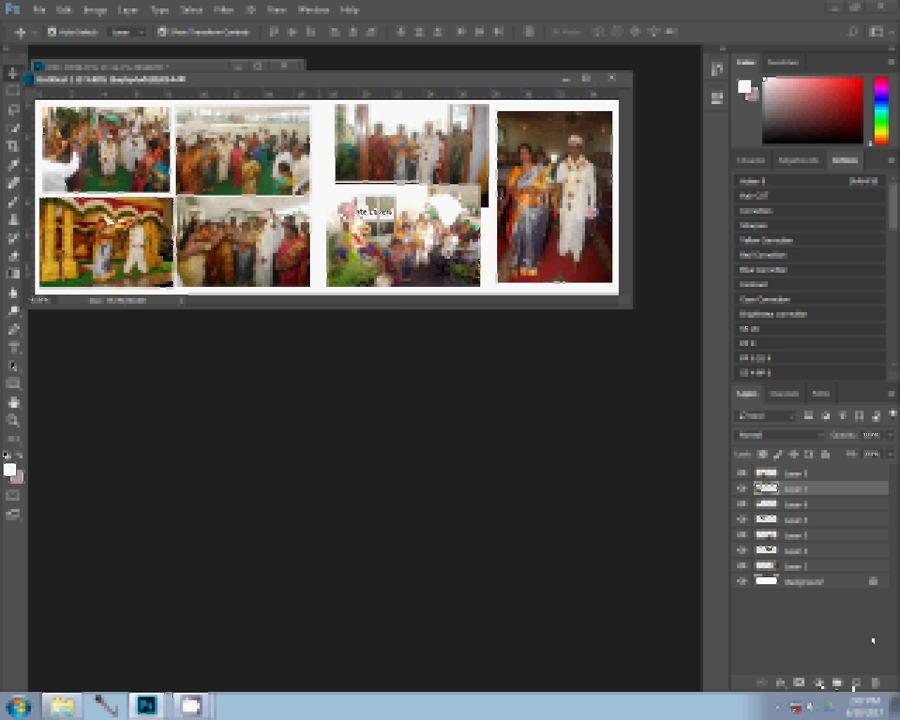
click(820, 684)
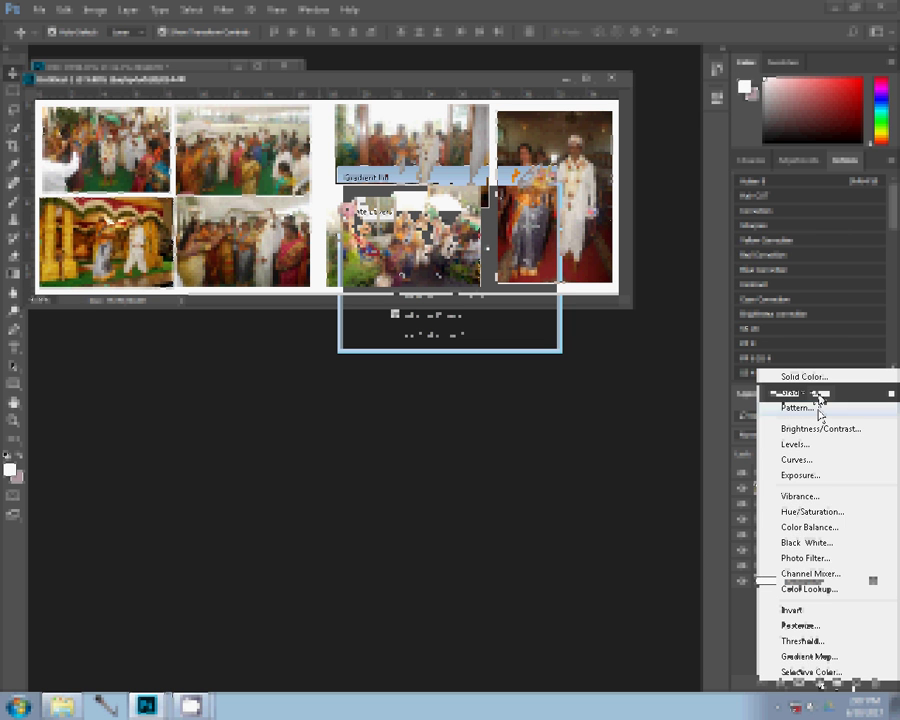
click(820, 393)
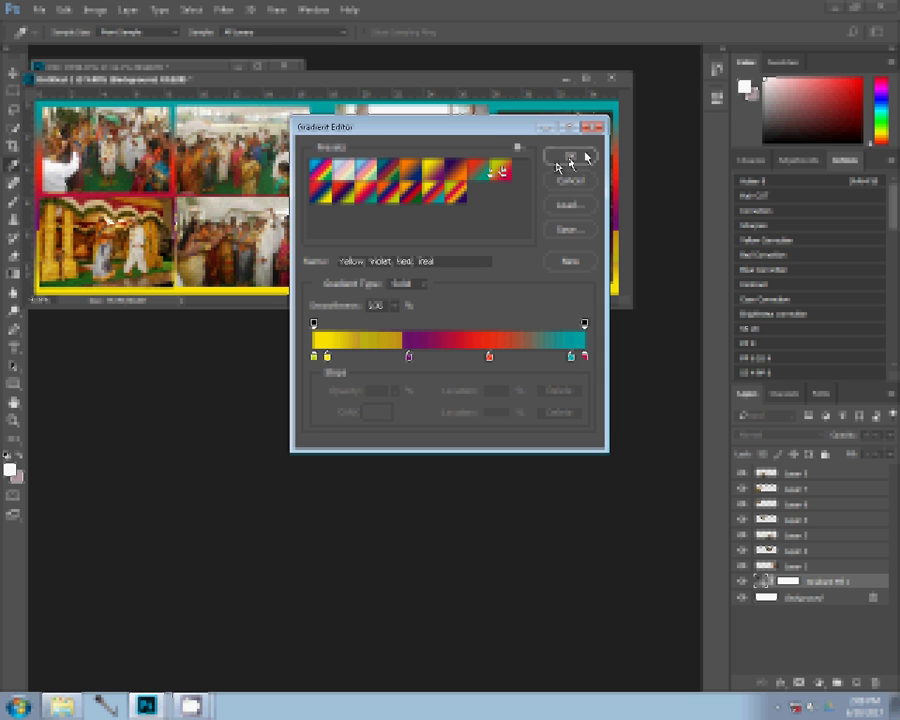
click(570, 158)
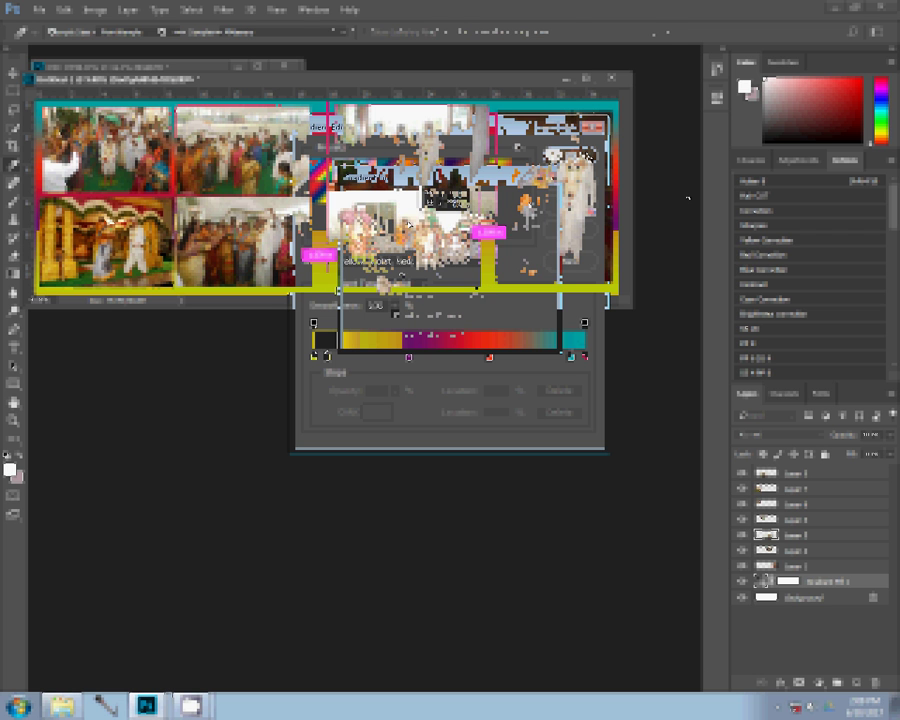
- Confirm the gradient fill, then resize the lower-middle and upper-middle photos to line up
key(Return)
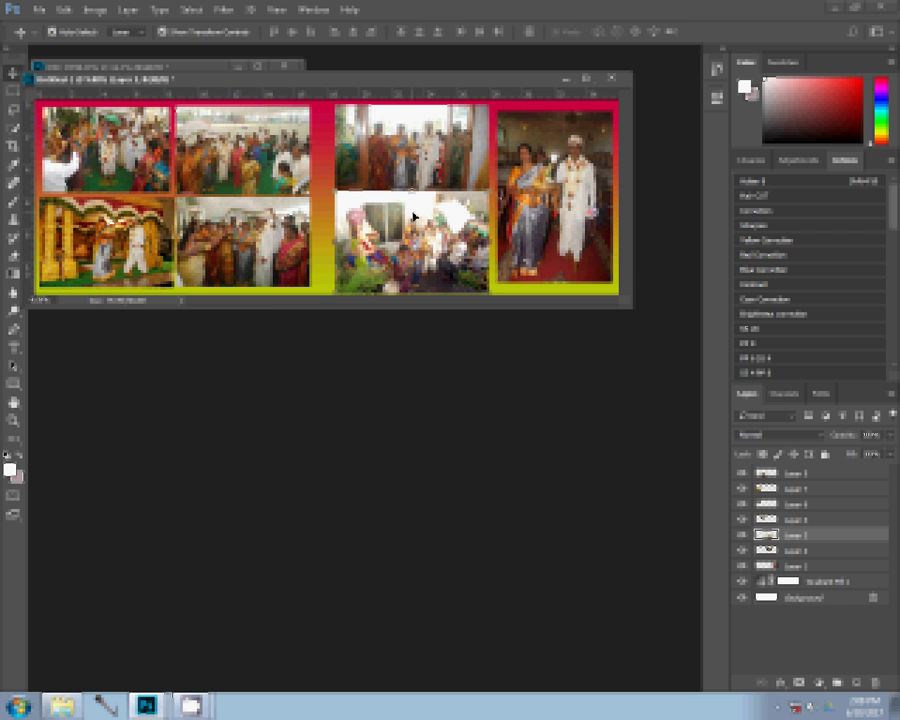
key(ctrl+t)
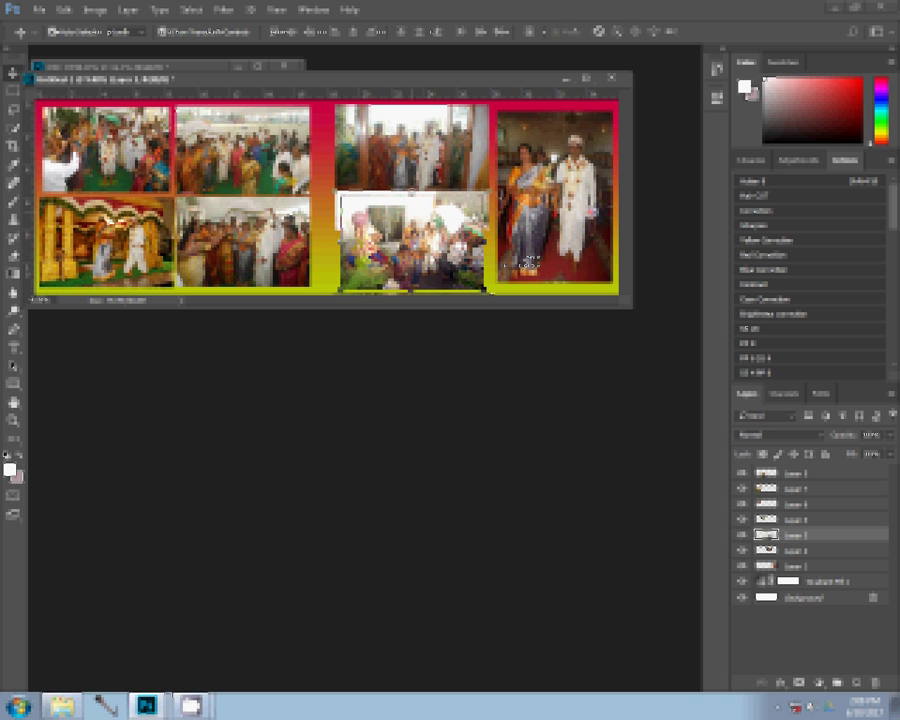
key(Return)
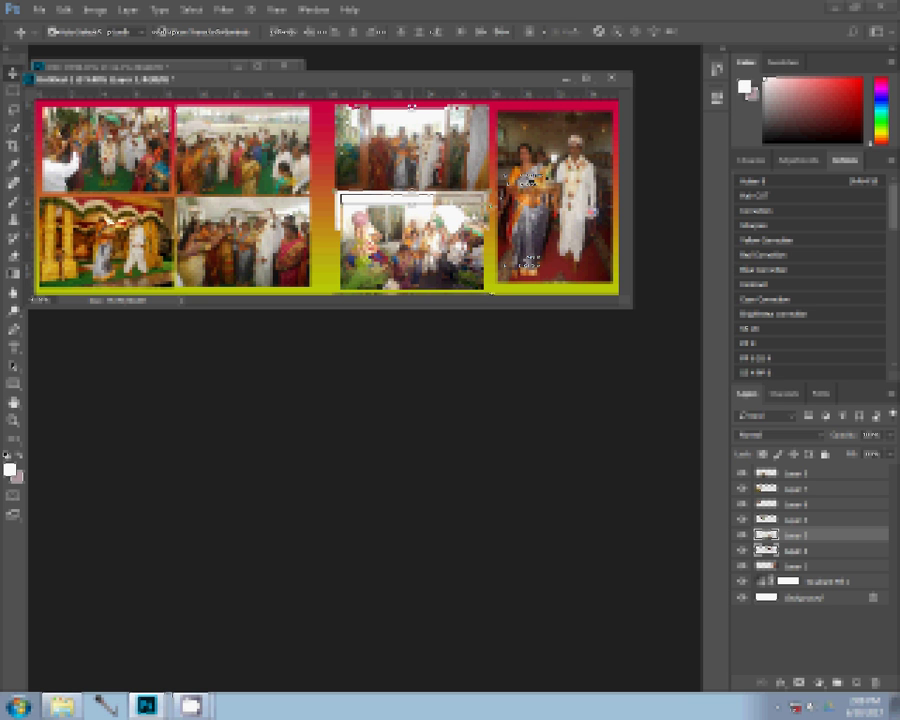
click(476, 136)
key(ctrl+t)
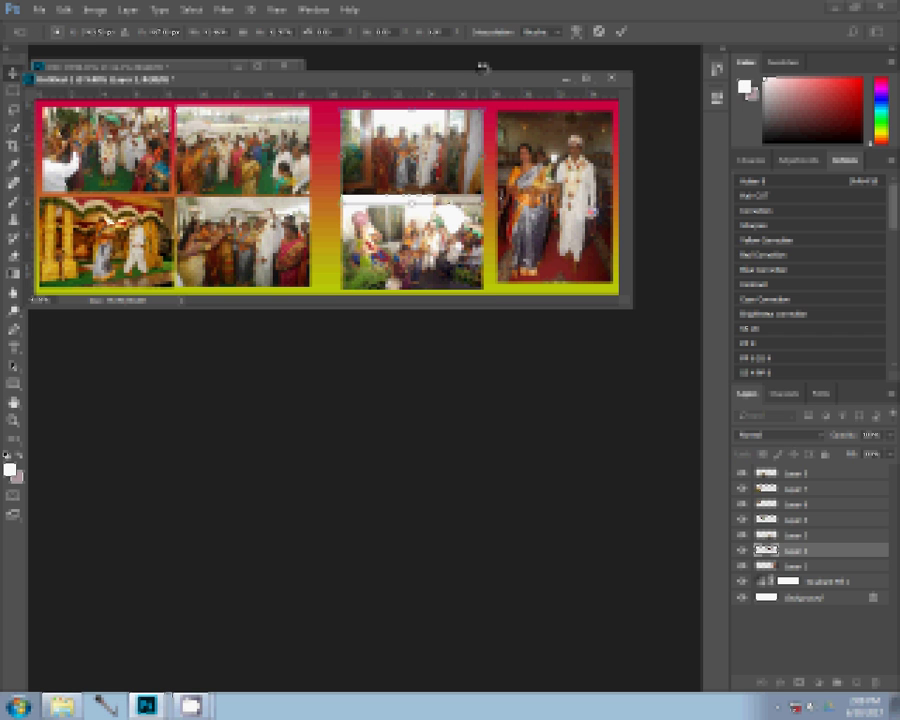
key(Down)
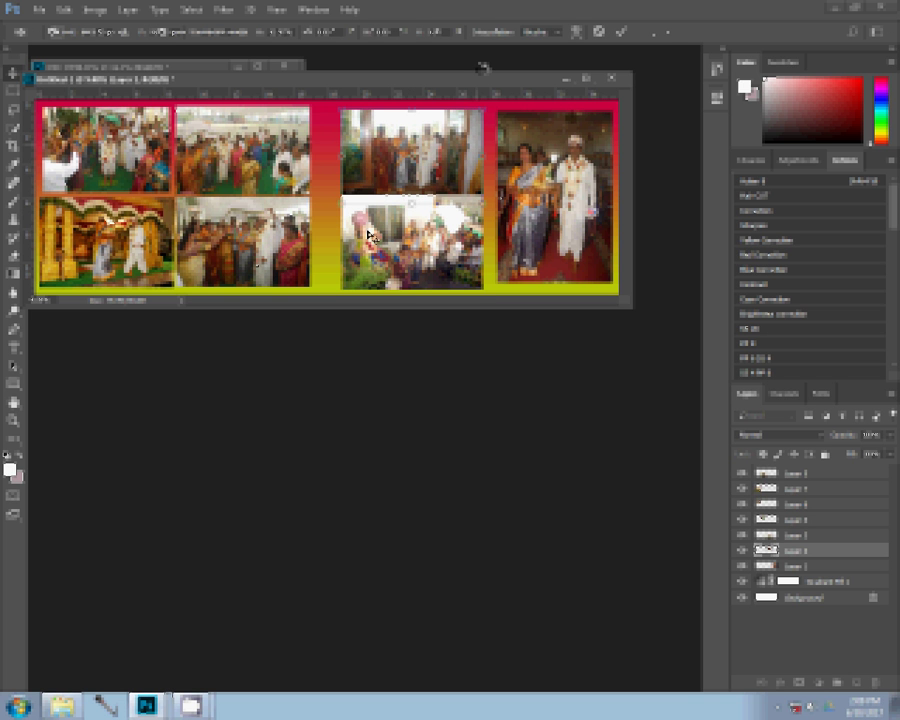
- Hide the Gradient Fill and Background layers and merge the photo layers into one
click(741, 582)
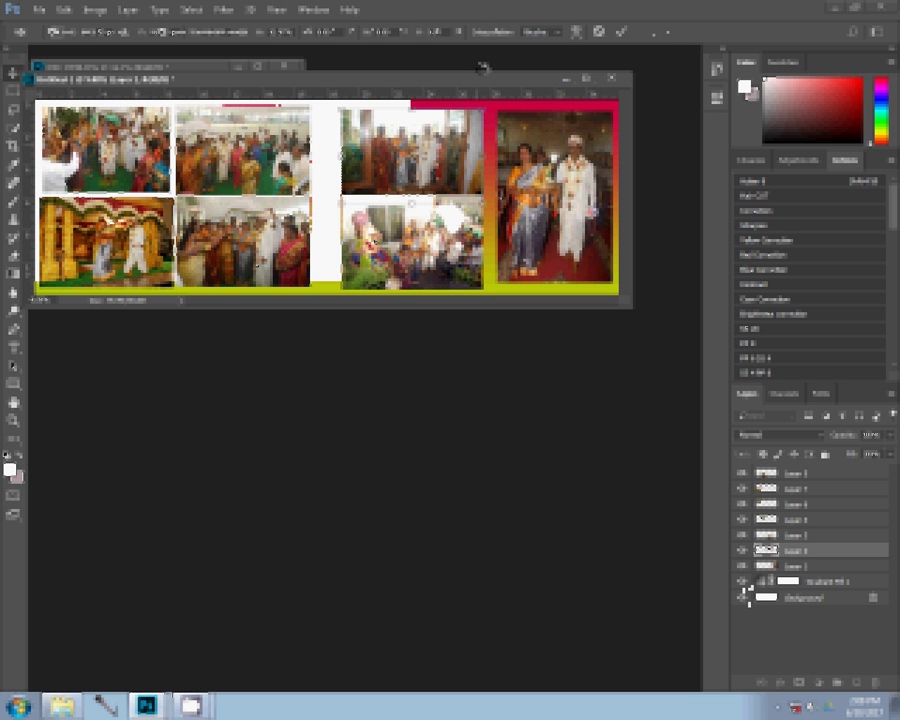
click(742, 597)
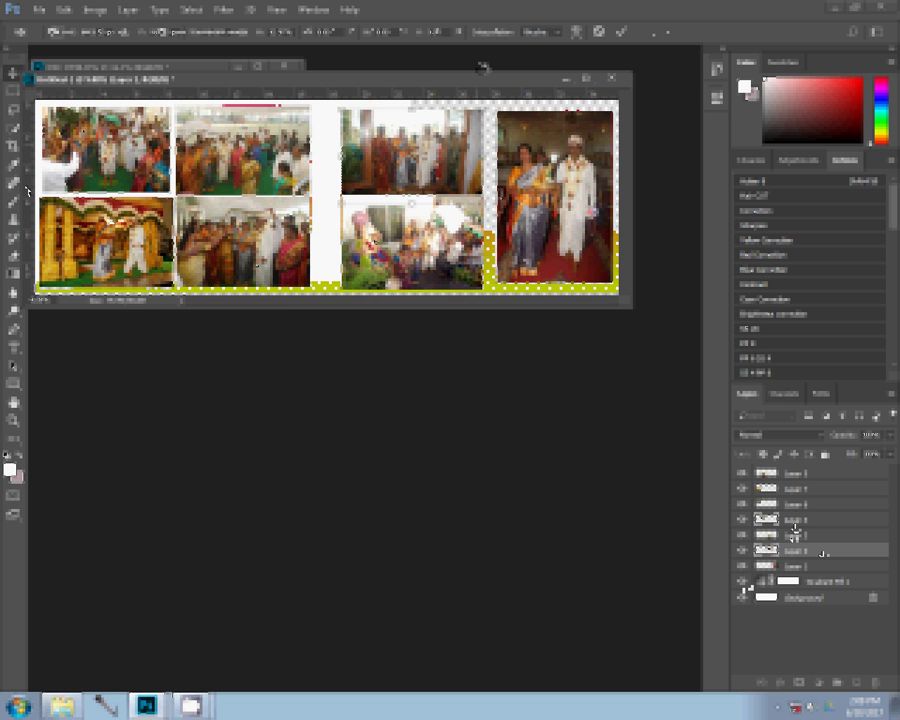
click(128, 12)
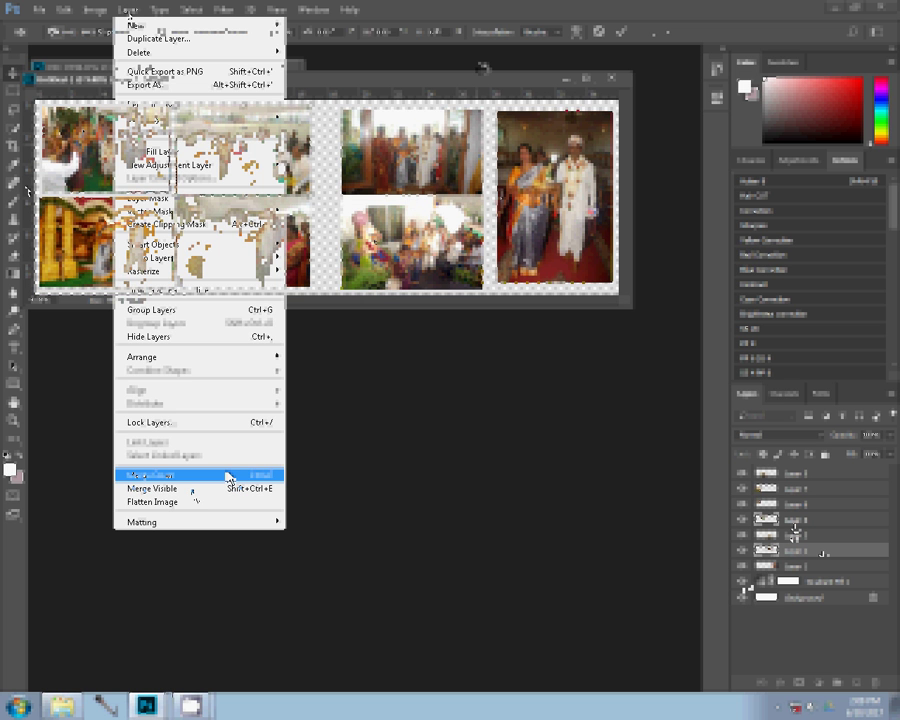
click(183, 487)
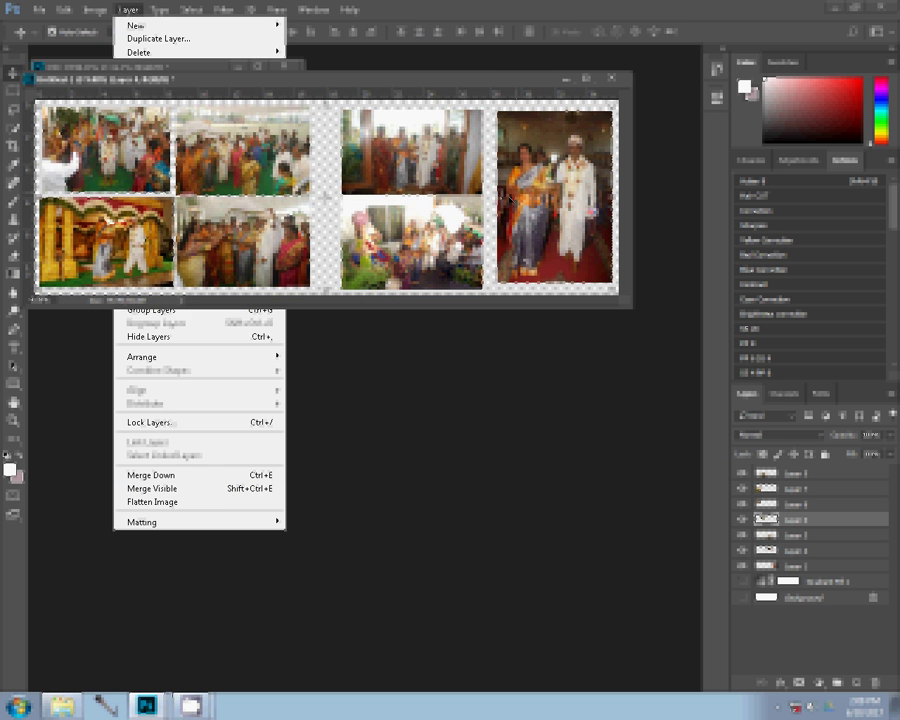
click(779, 683)
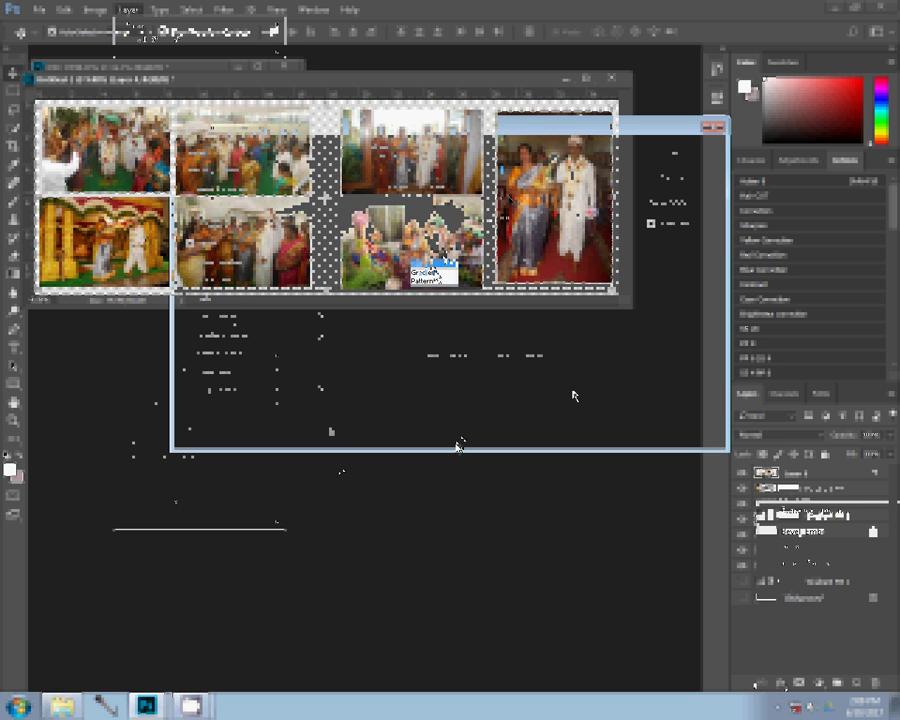
- Add a Stroke layer style with a multicoloured gradient fill around every photo
click(437, 275)
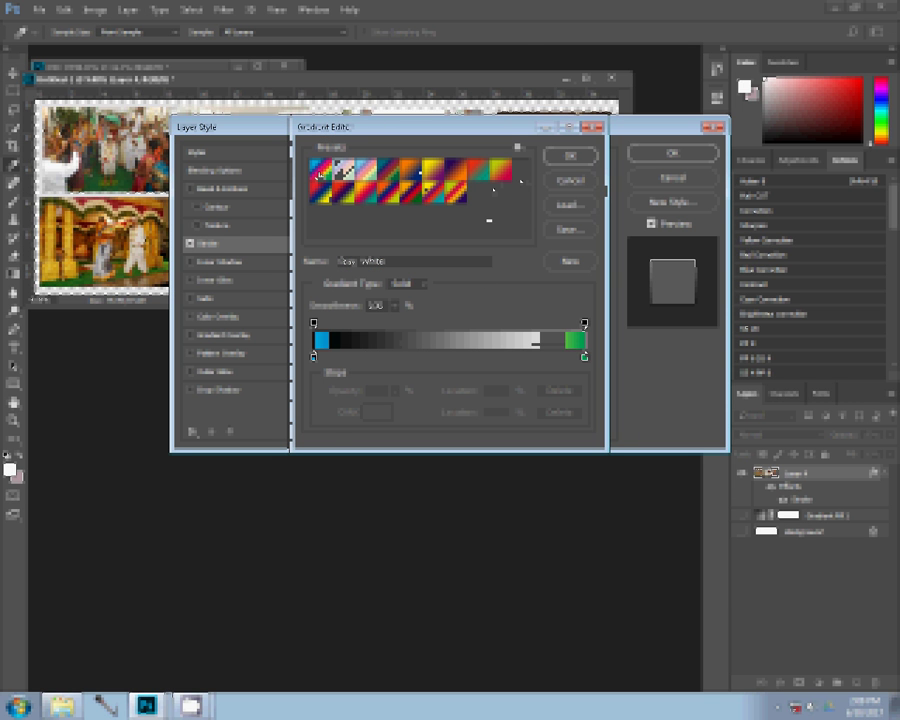
click(569, 180)
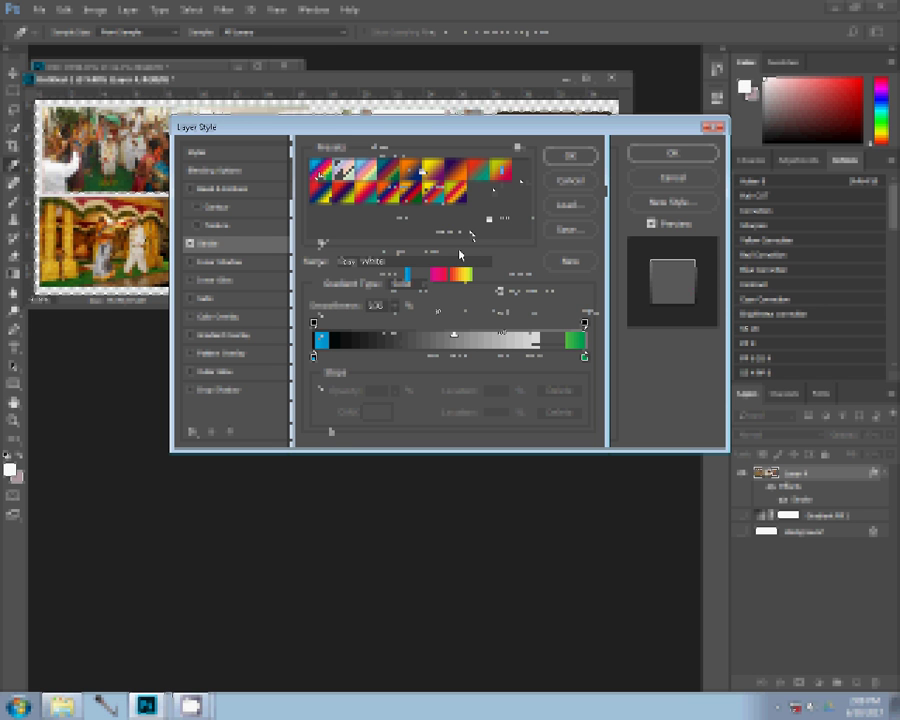
click(685, 155)
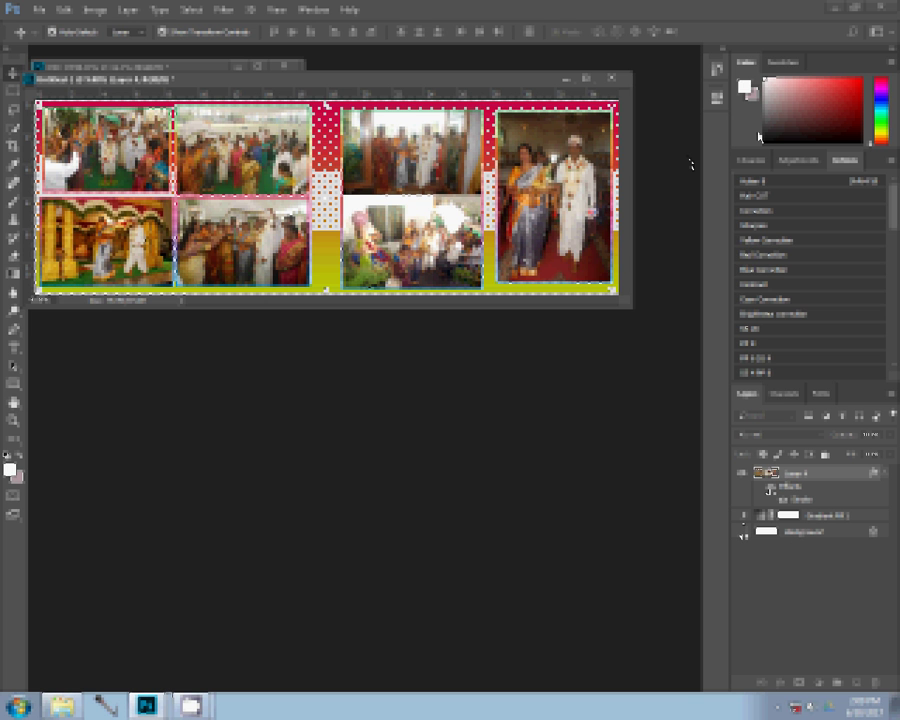
- In Save As, show the k 1 folder's files as a list sorted descending
click(37, 11)
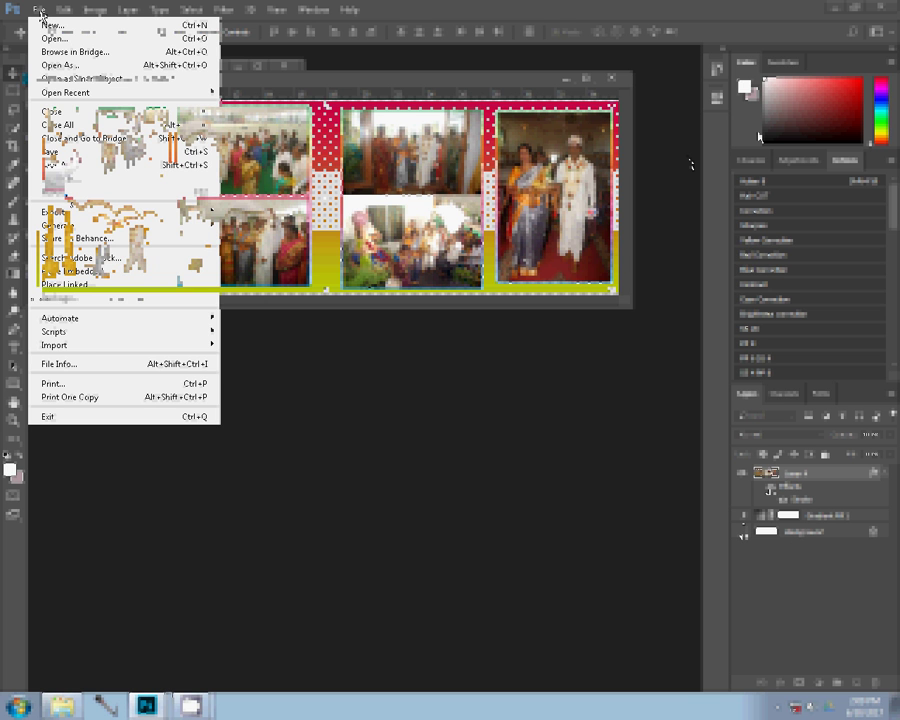
click(50, 38)
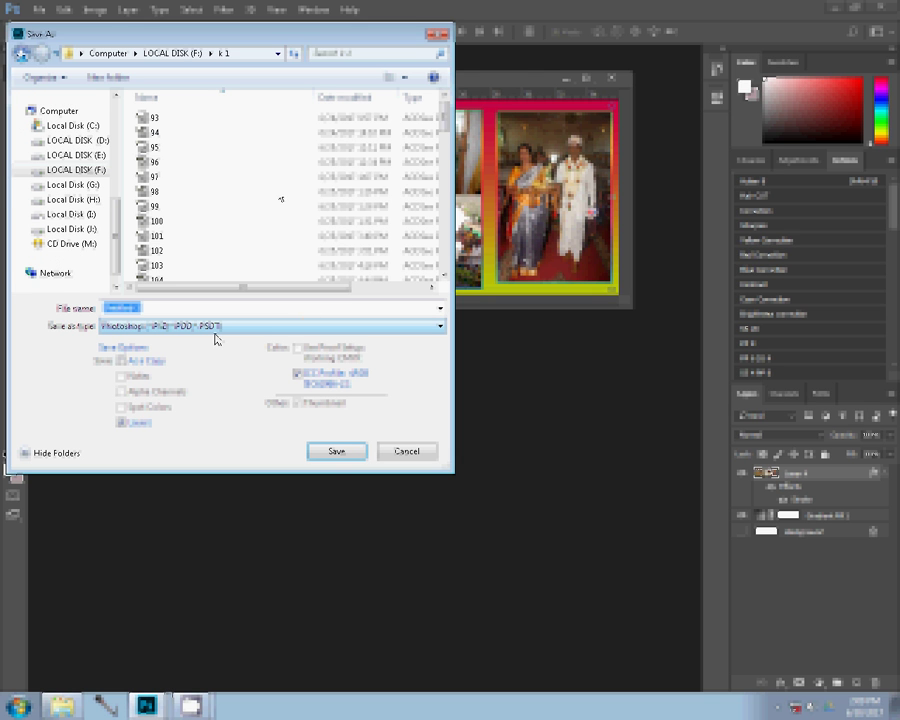
click(407, 80)
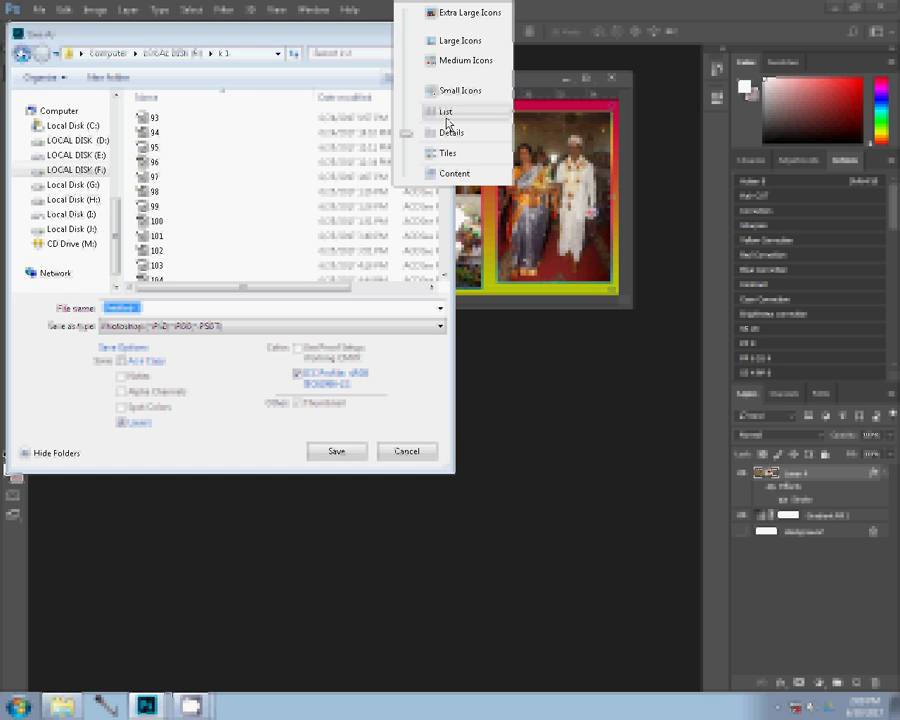
click(446, 112)
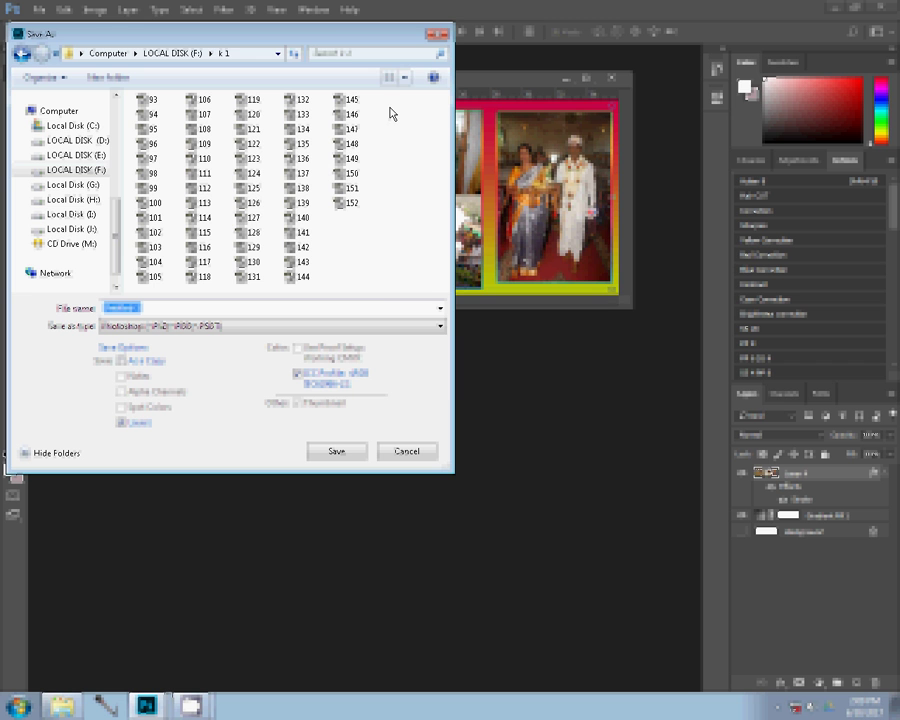
right_click(399, 232)
mouse_move(435, 251)
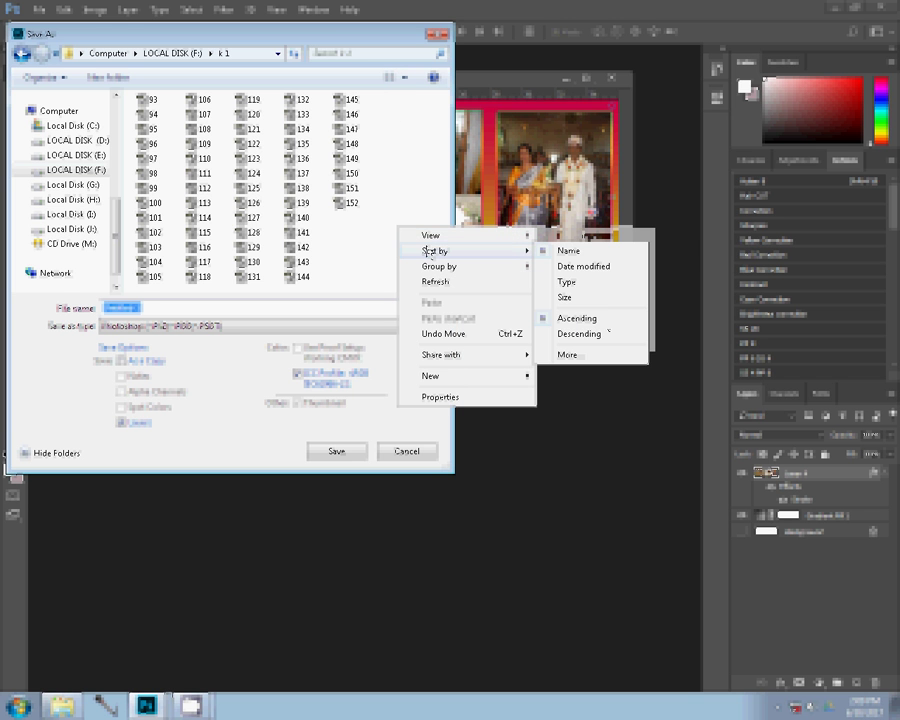
click(576, 334)
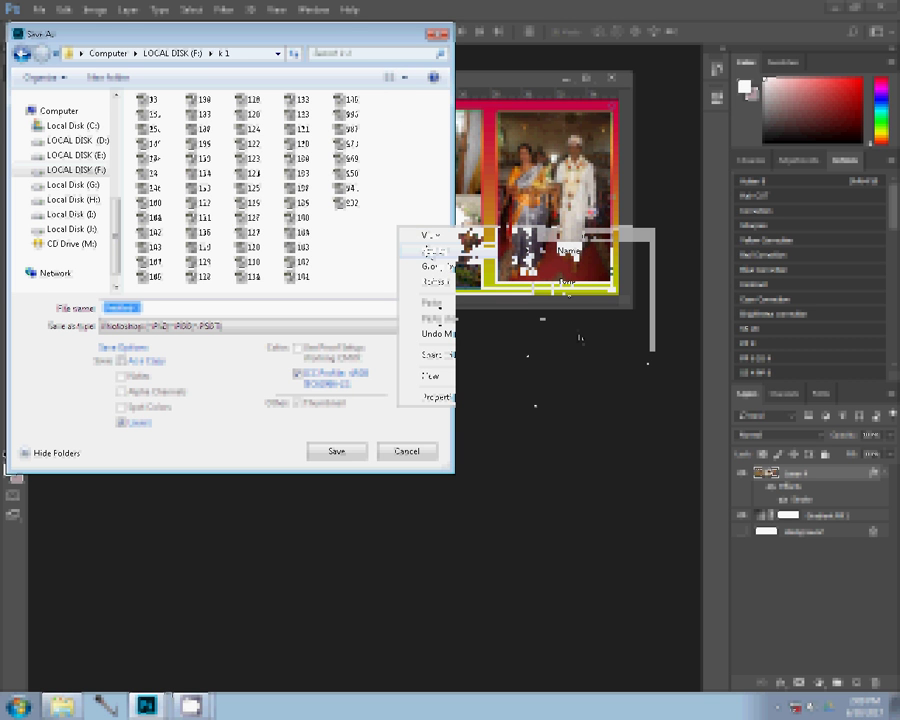
- Name the file 153 and save it in Photoshop PSD format
text(152)
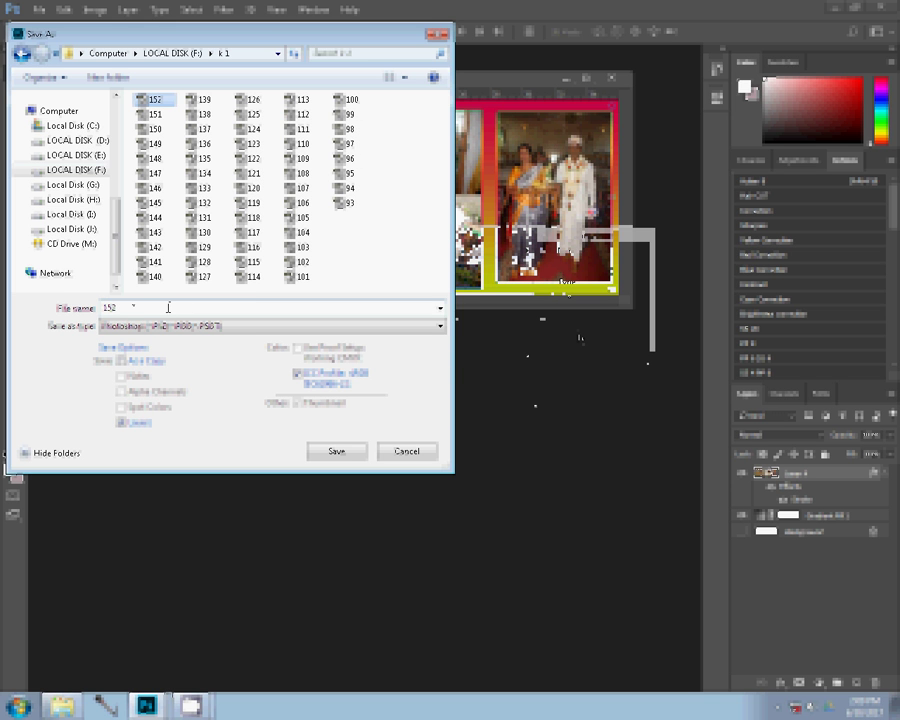
click(148, 307)
key(BackSpace)
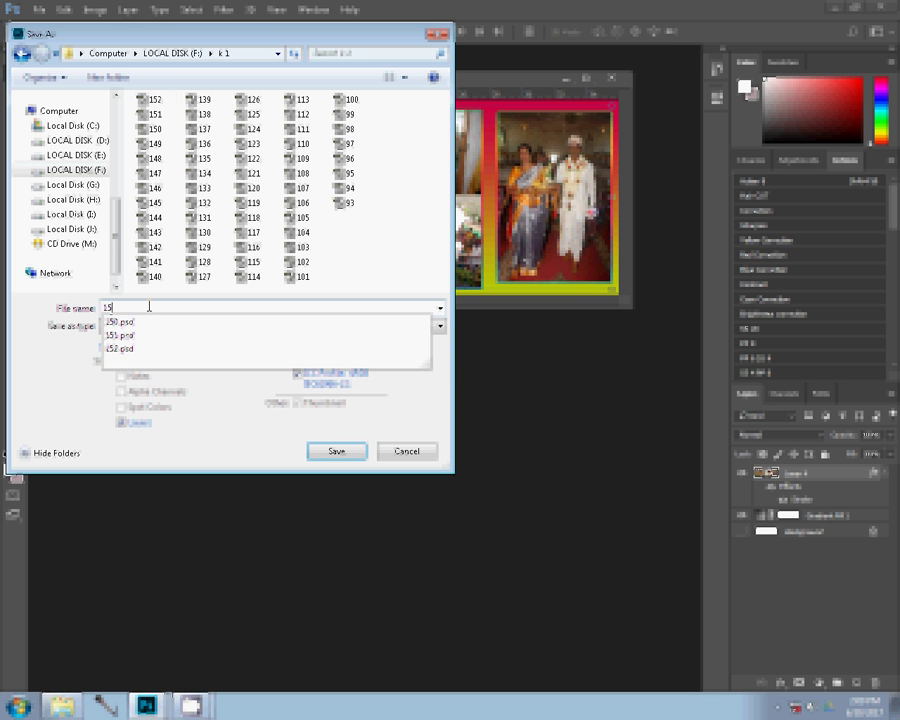
text(3)
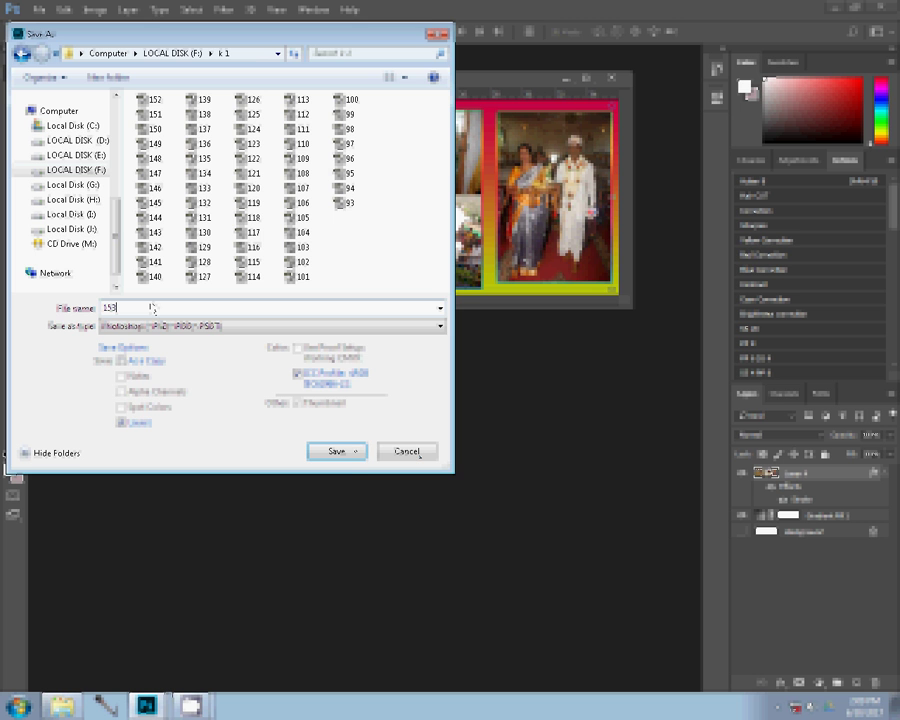
click(345, 452)
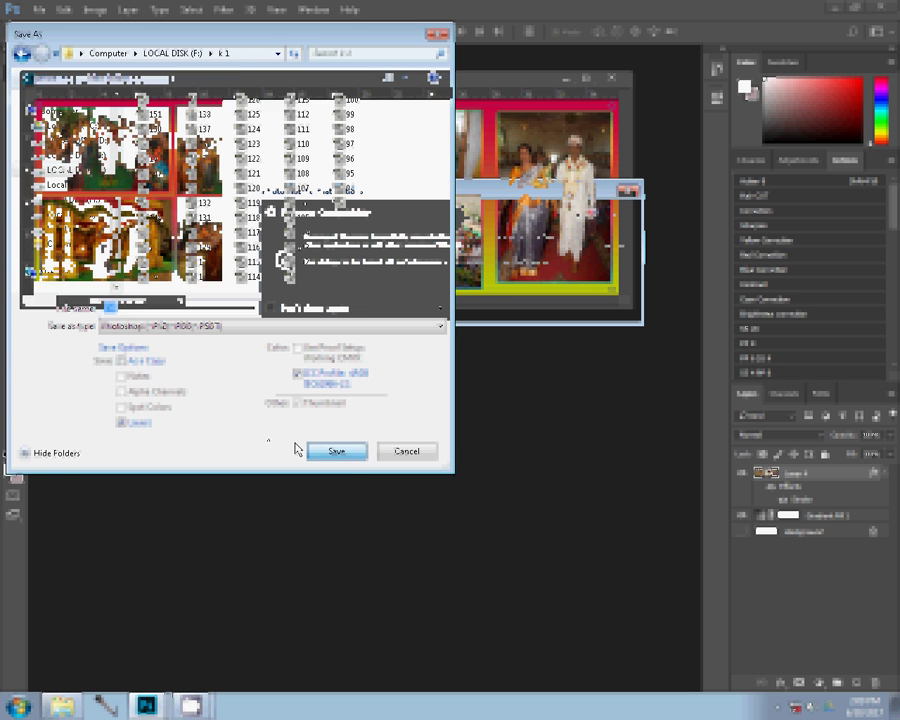
- Accept the Photoshop Format Options to finish saving file 153
click(626, 216)
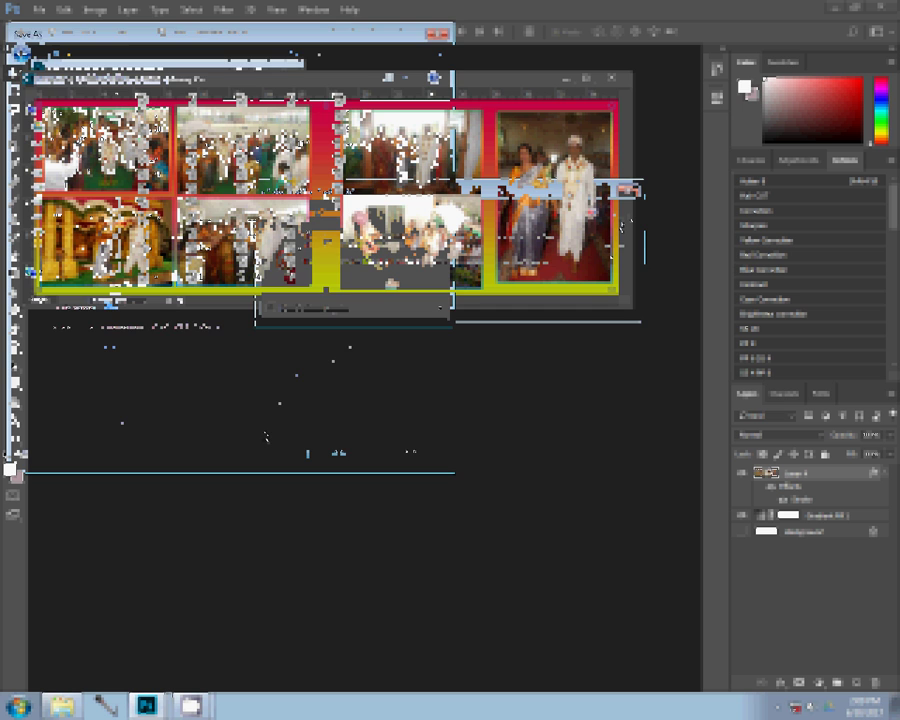